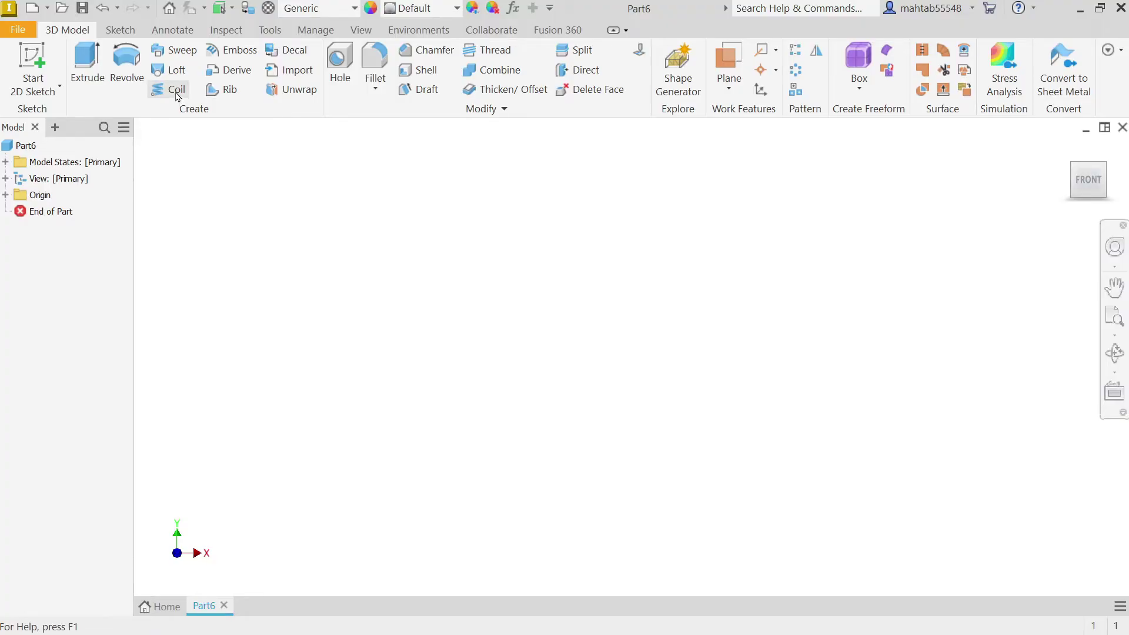
Start a 2D sketch on the front (XY) origin plane
left_click(52, 97)
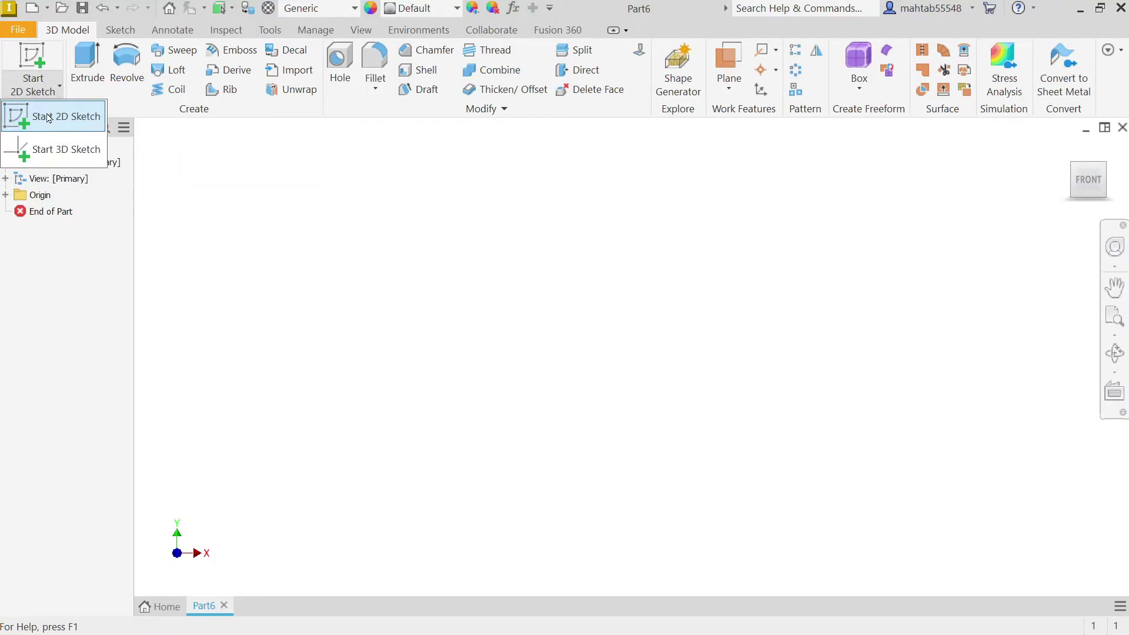
left_click(41, 118)
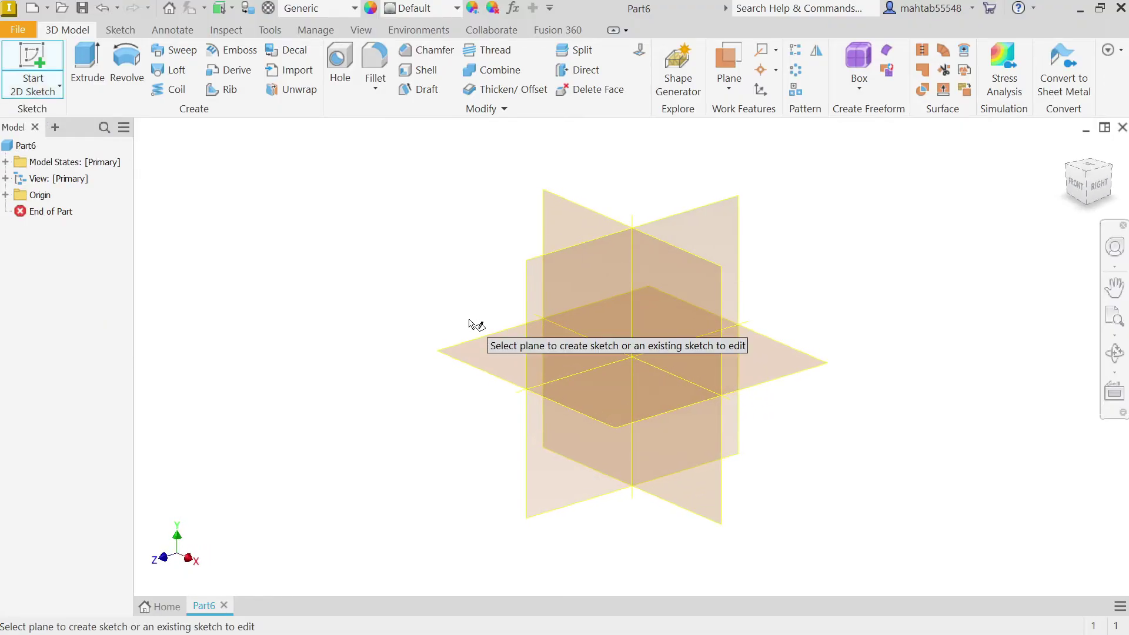
left_click(574, 213)
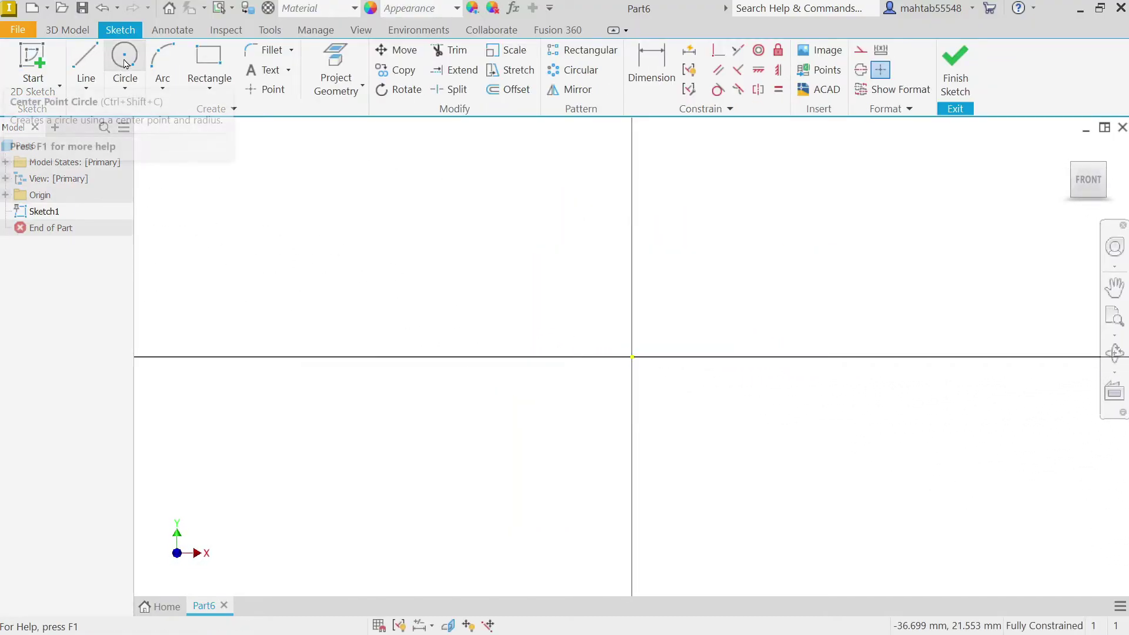
Draw a vertical line about 17 mm long upward from the origin and convert it to a centerline
left_click(85, 62)
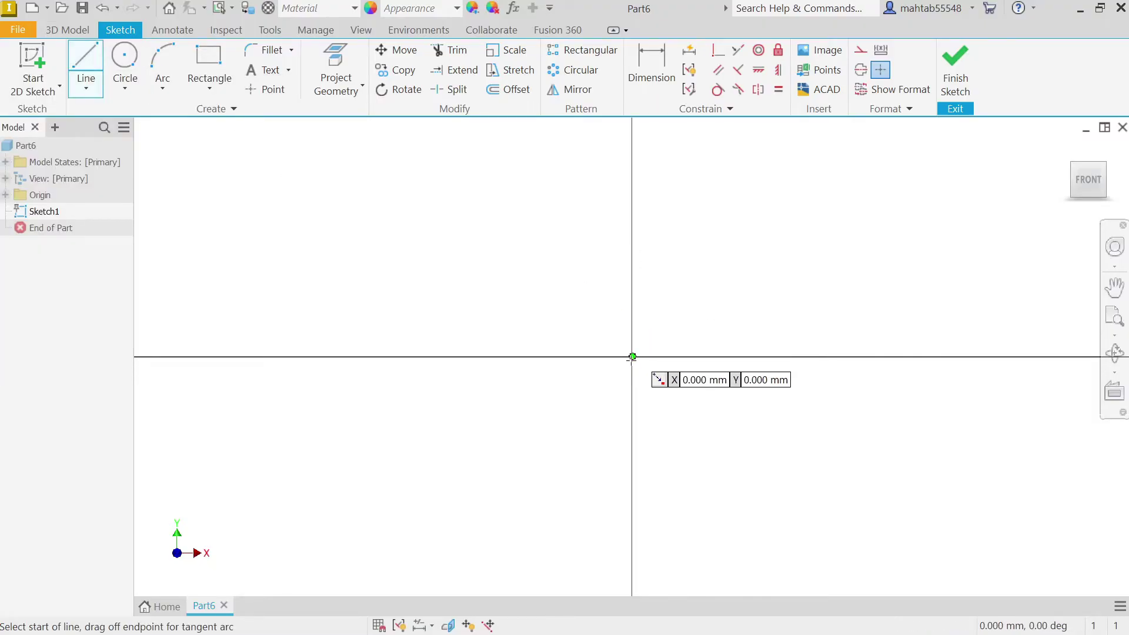
left_click(633, 357)
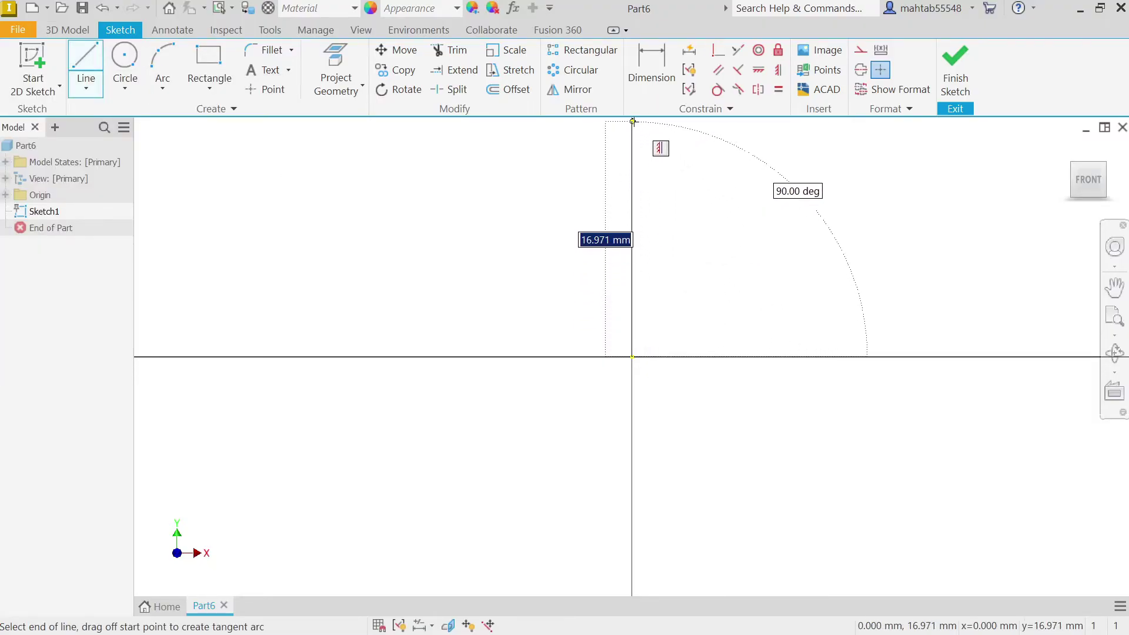
left_click(668, 137)
key("Escape")
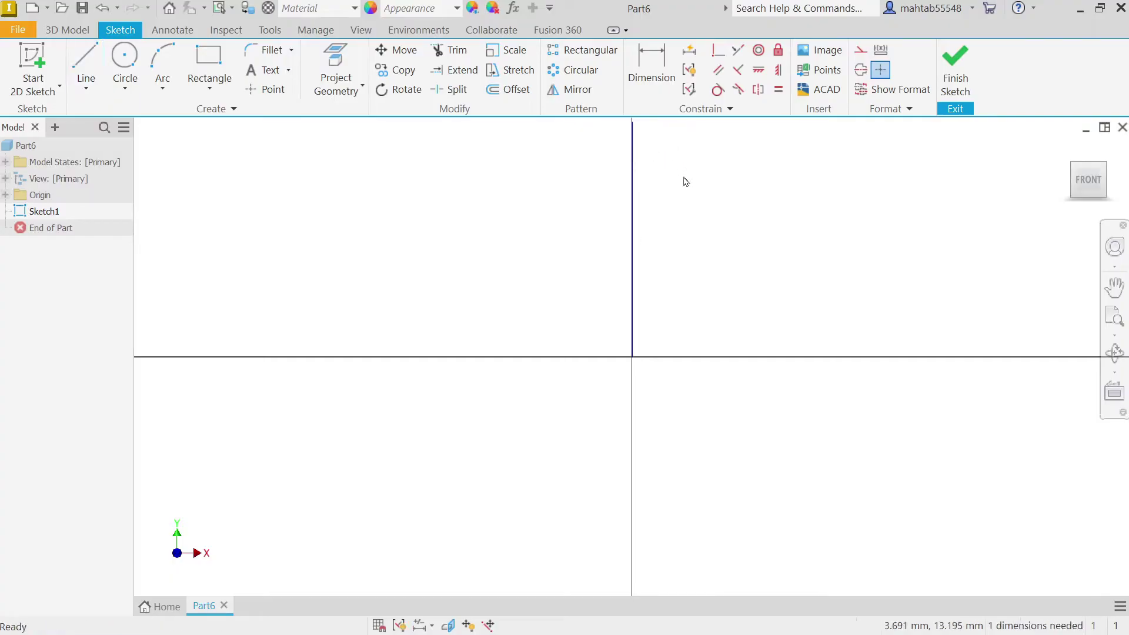
right_click(636, 213)
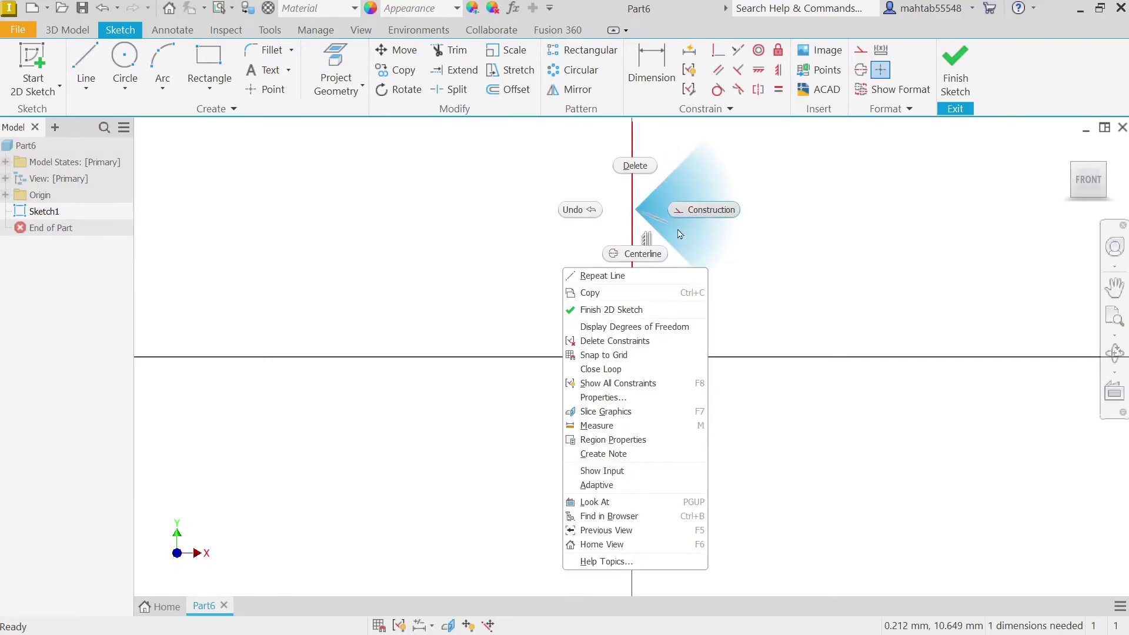
left_click(644, 255)
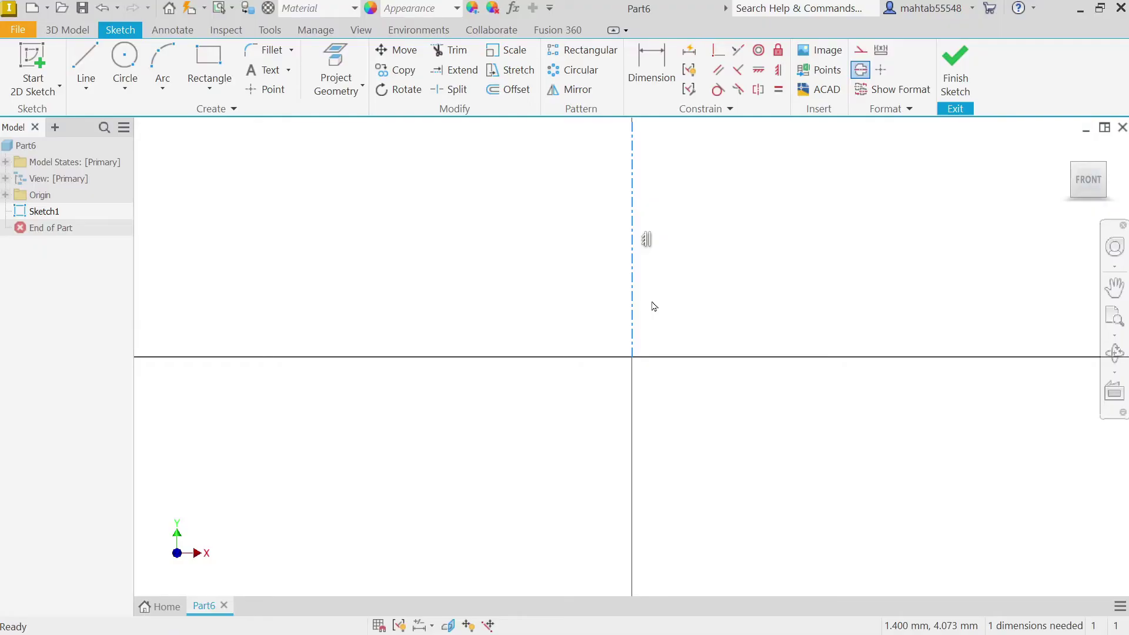
Sketch a circle about 4 mm in diameter on the negative X side of the centerline, slightly above the horizontal axis
left_click(125, 57)
left_click(390, 319)
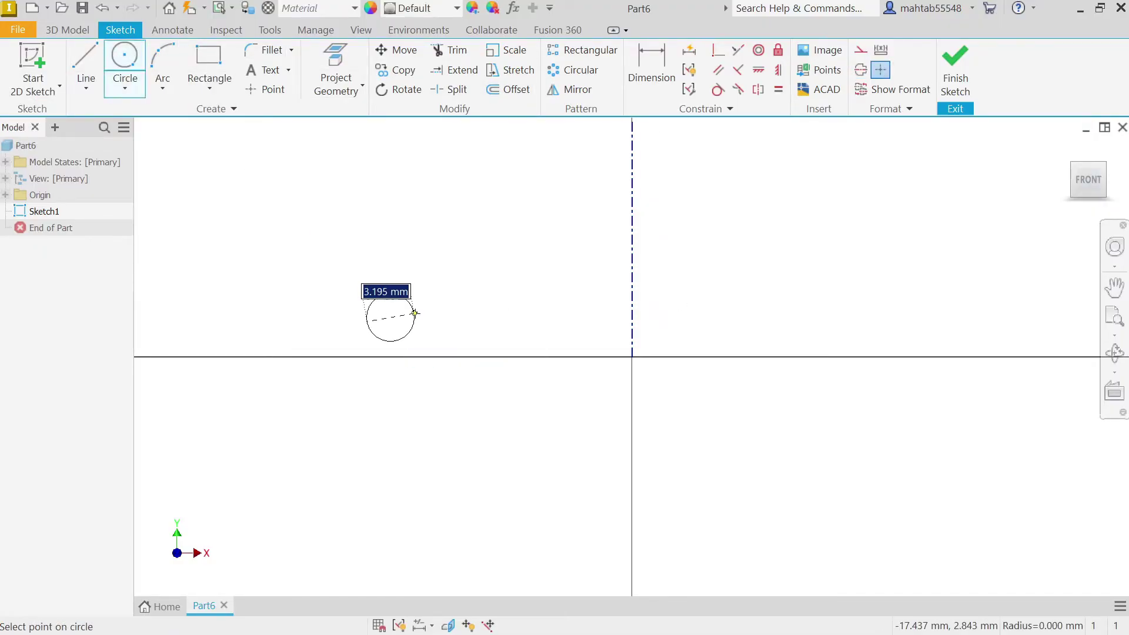
left_click(418, 312)
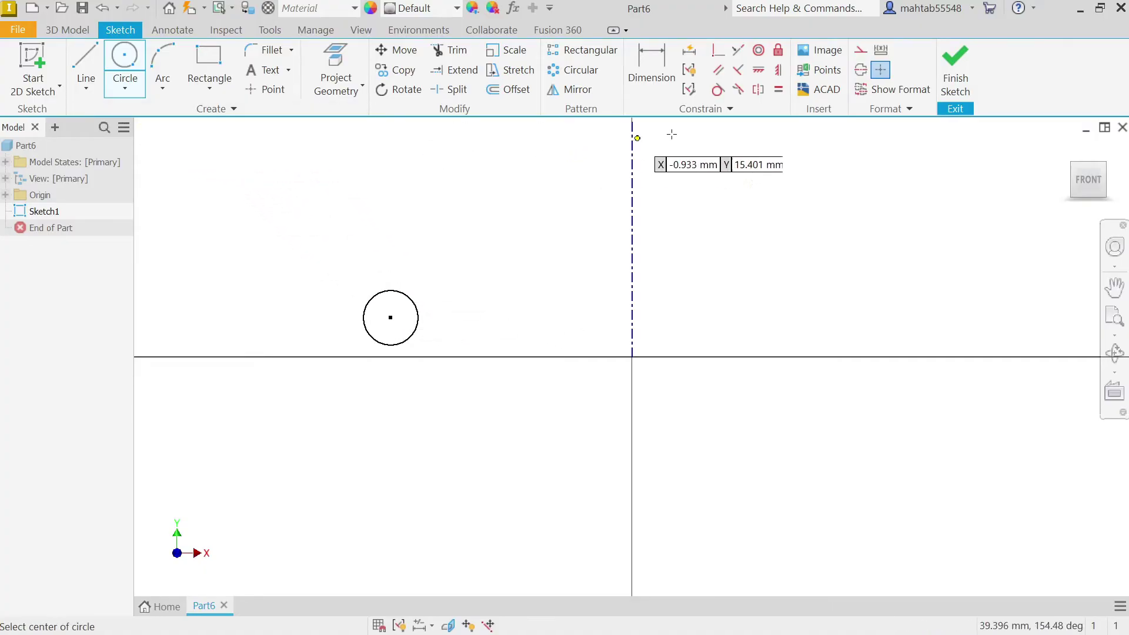
key("Escape")
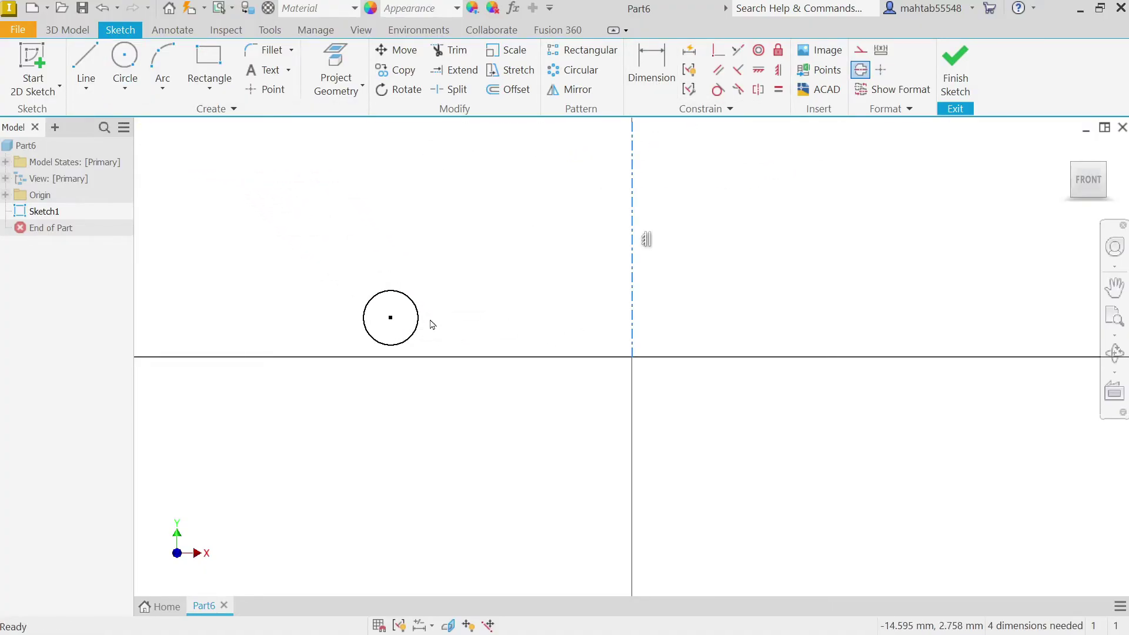
Dimension the circle's diameter as 7 mm
left_click(652, 65)
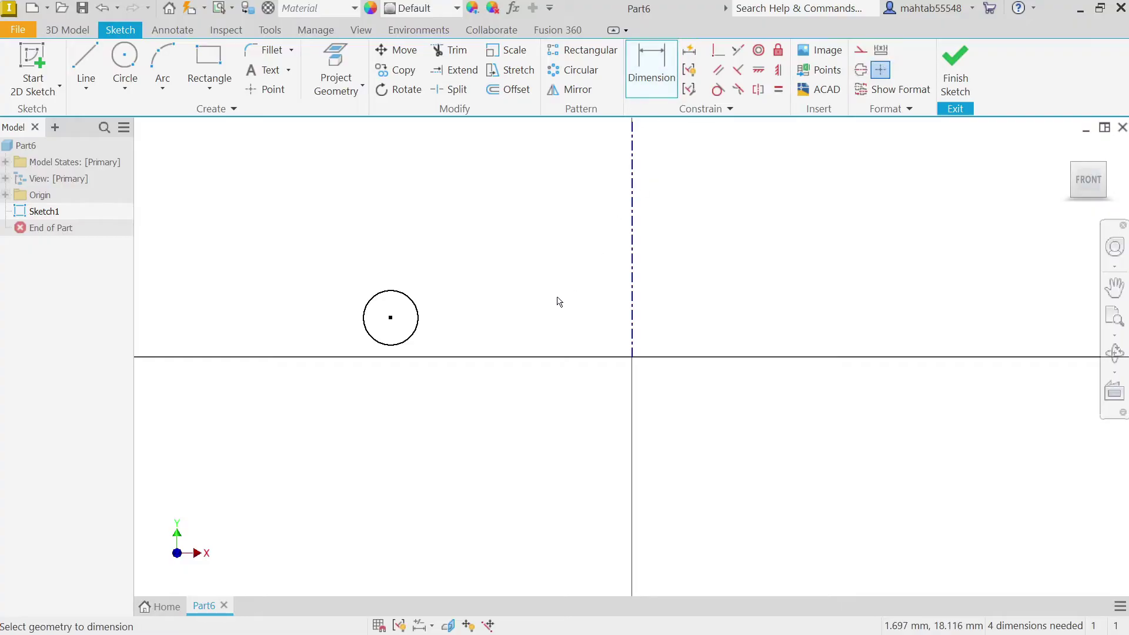
left_click(418, 326)
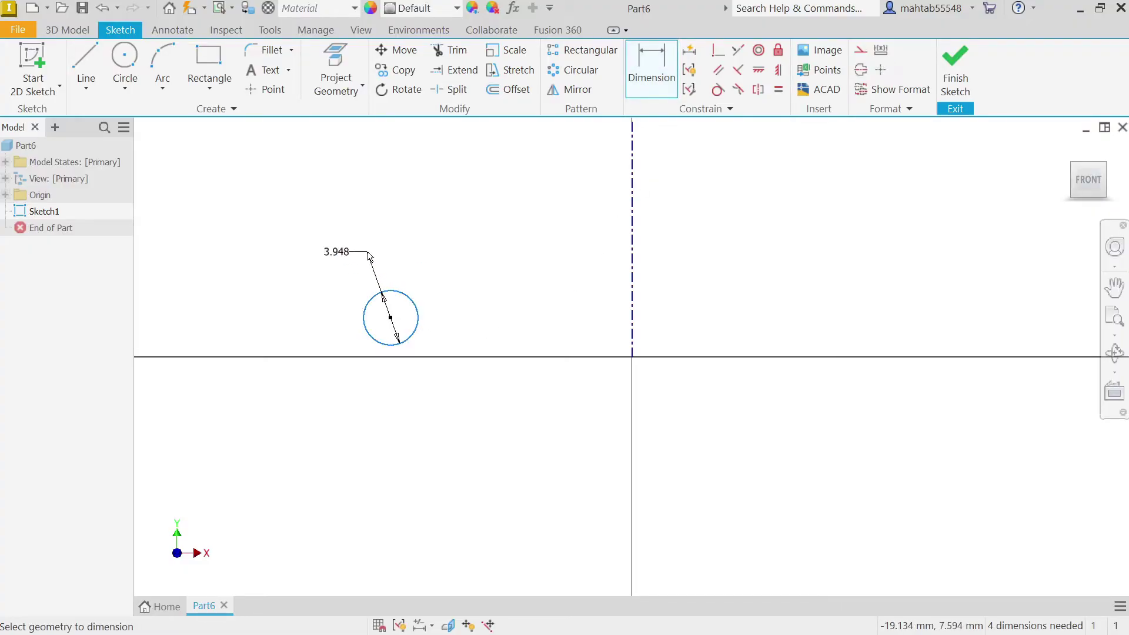
left_click(370, 257)
type("7")
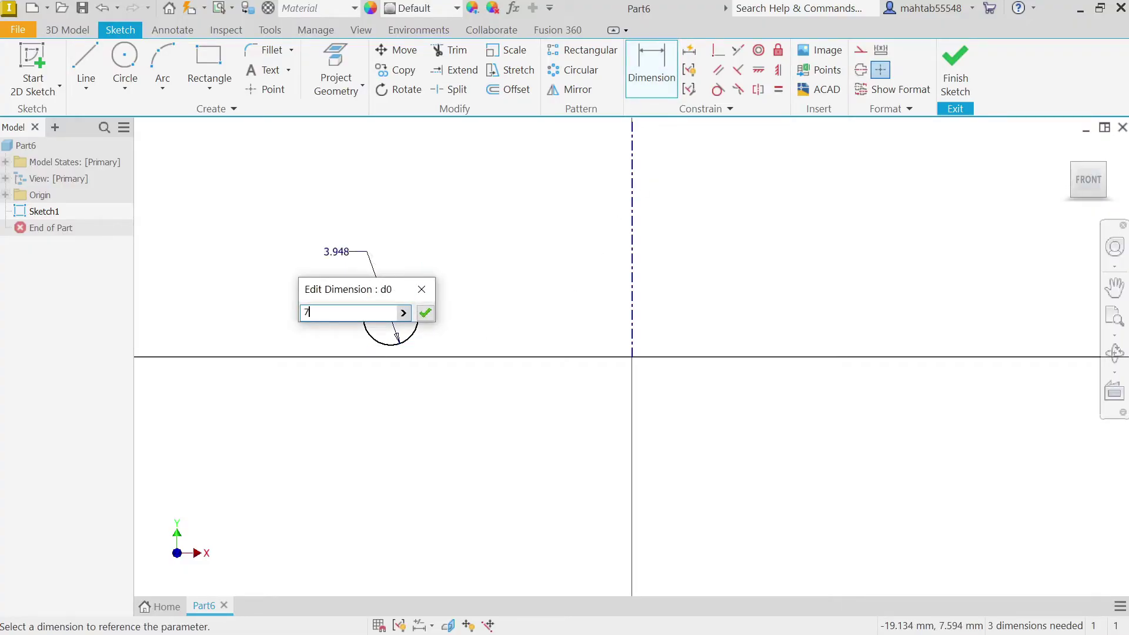
left_click(425, 314)
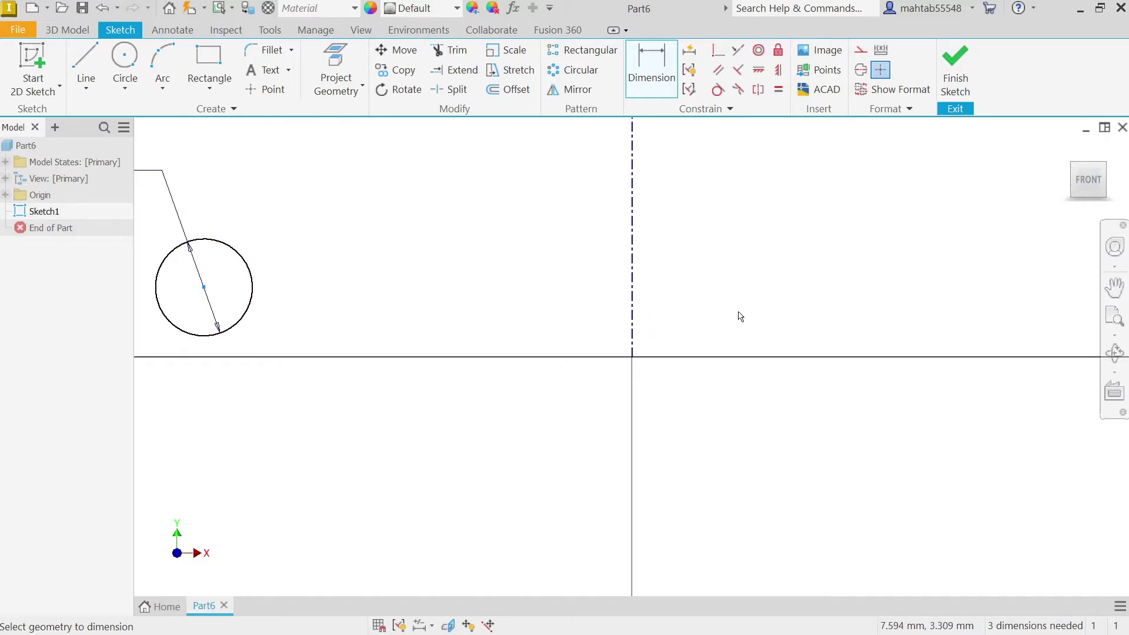
Add an 80 mm diametral dimension between the circle's centre and the centerline
left_click(633, 302)
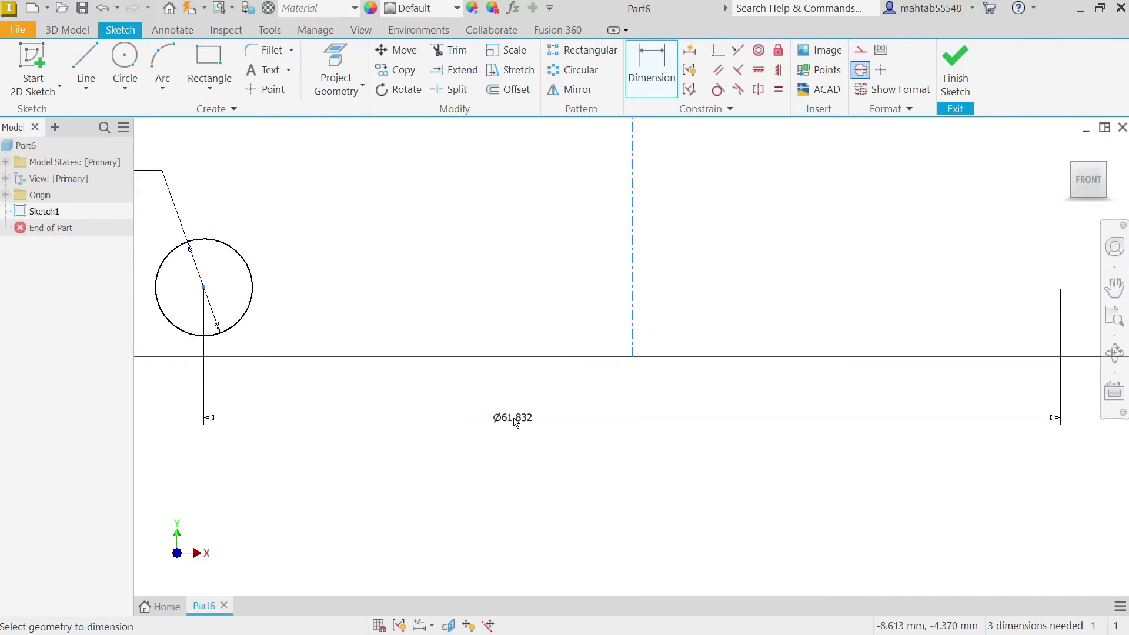
left_click(514, 422)
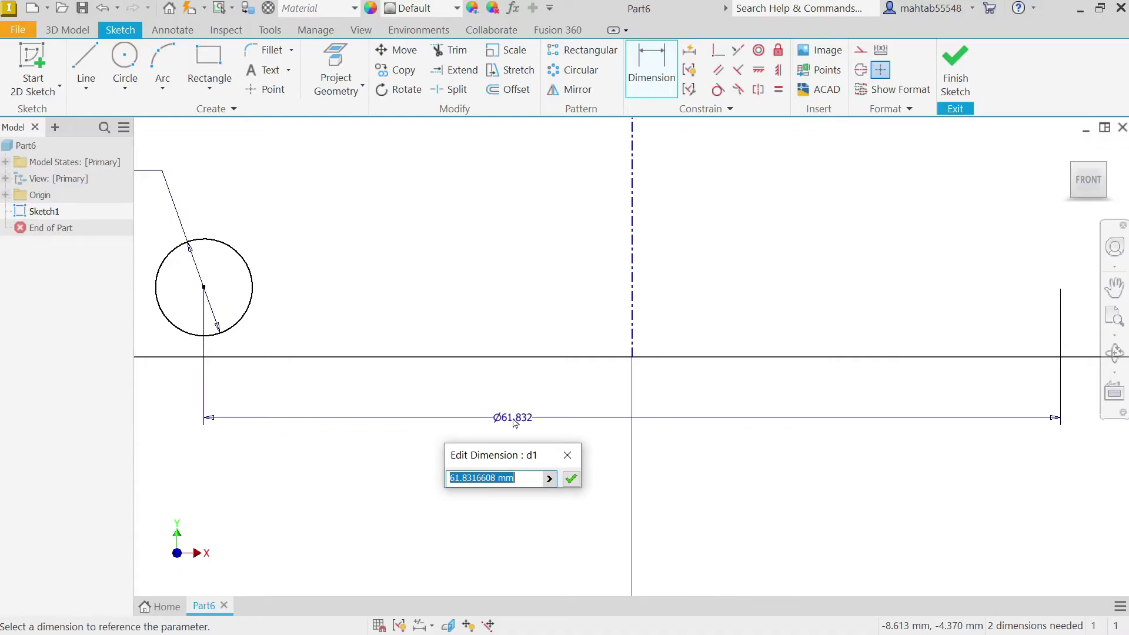
type("80")
key("Return")
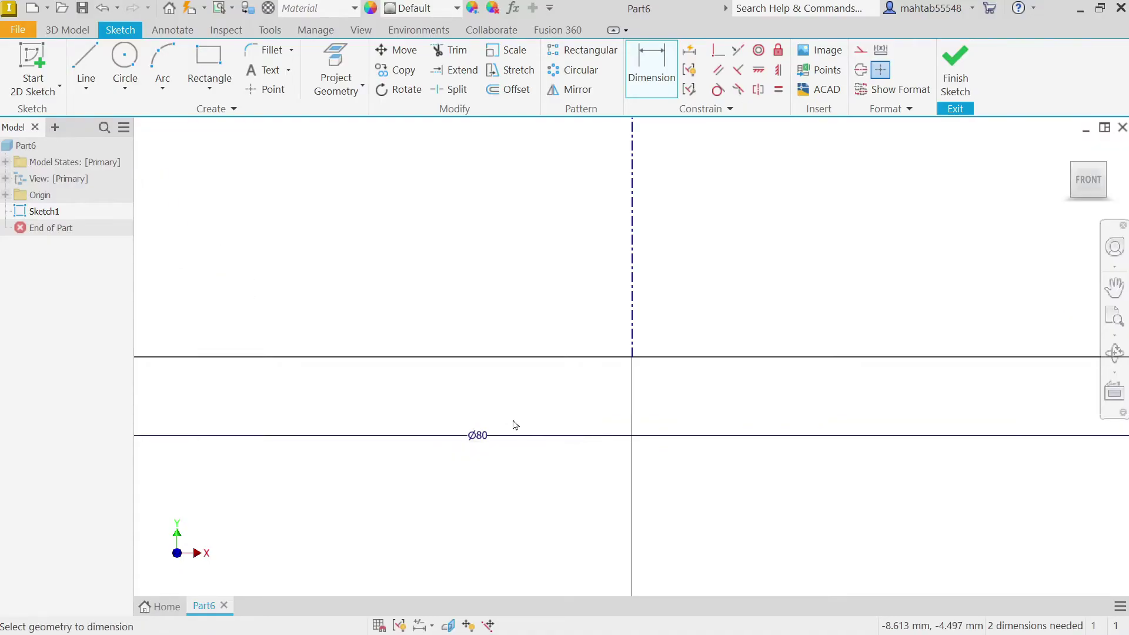
Dimension the vertical centerline's length as 50 mm
scroll(624, 339, "down", 5)
scroll(625, 339, "up", 3)
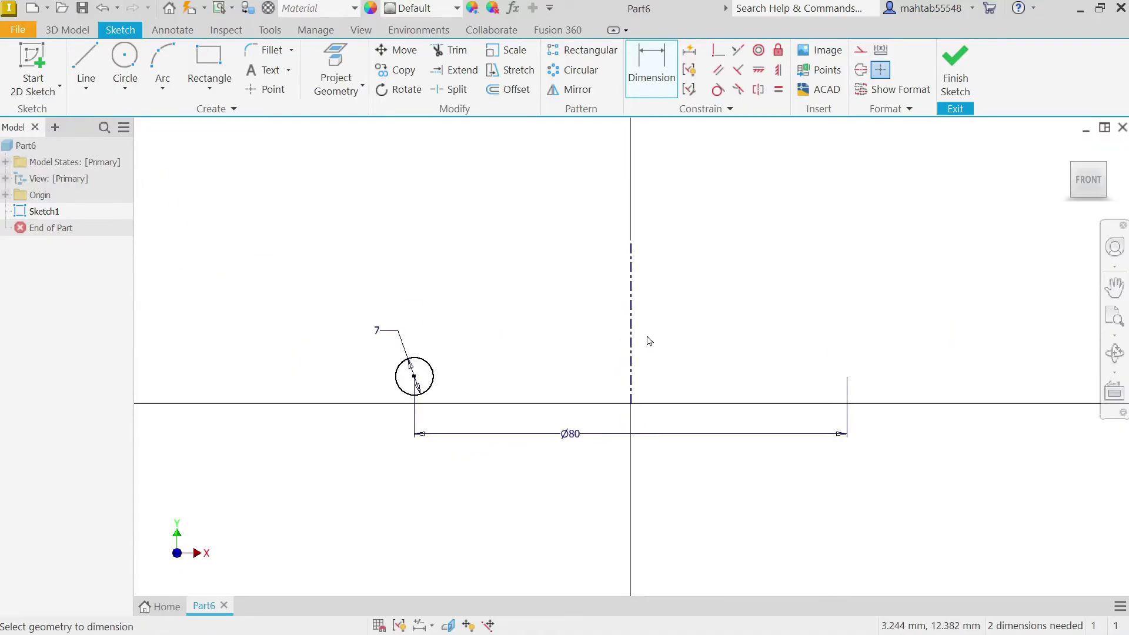
left_click(632, 309)
left_click(681, 316)
type("50")
key("Return")
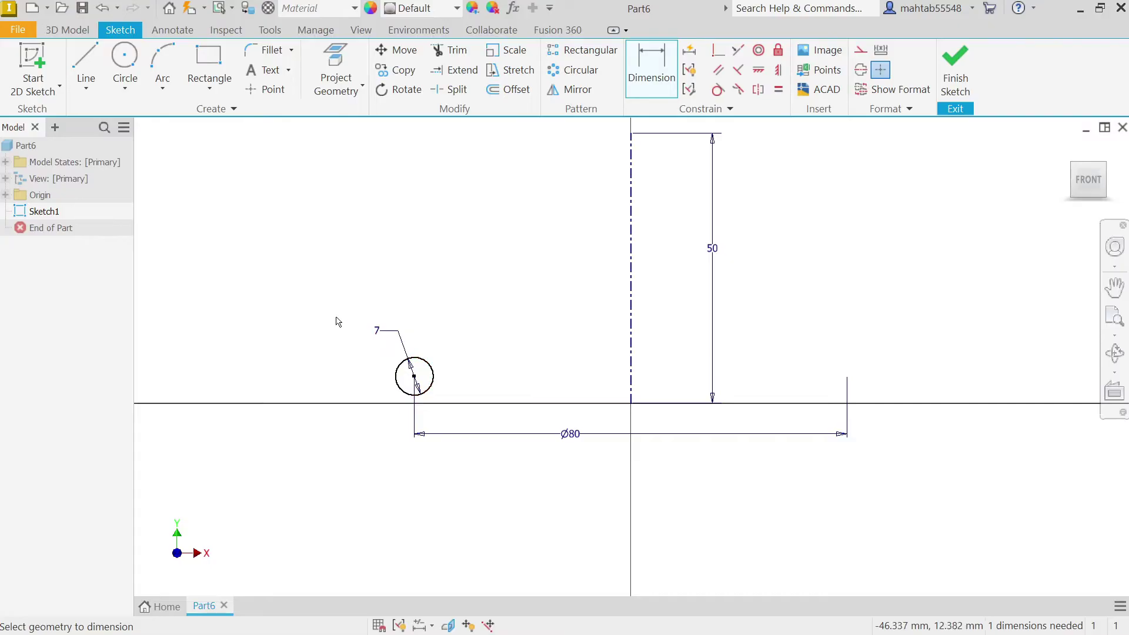
key("Escape")
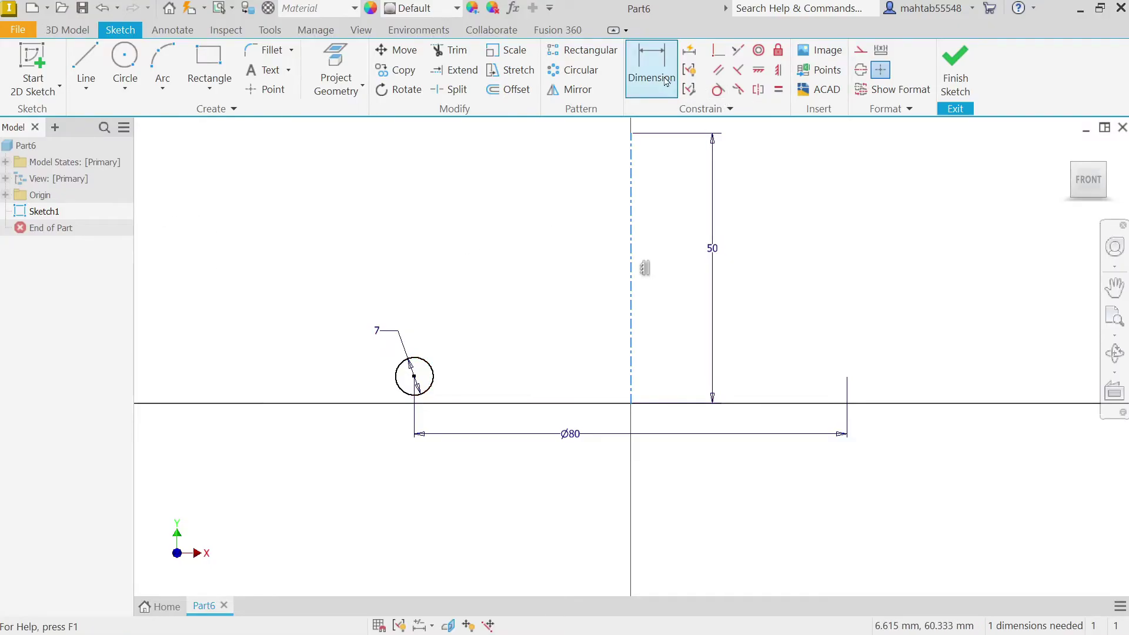
Align the circle's centre with the origin using a horizontal constraint, and finish the sketch
left_click(414, 377)
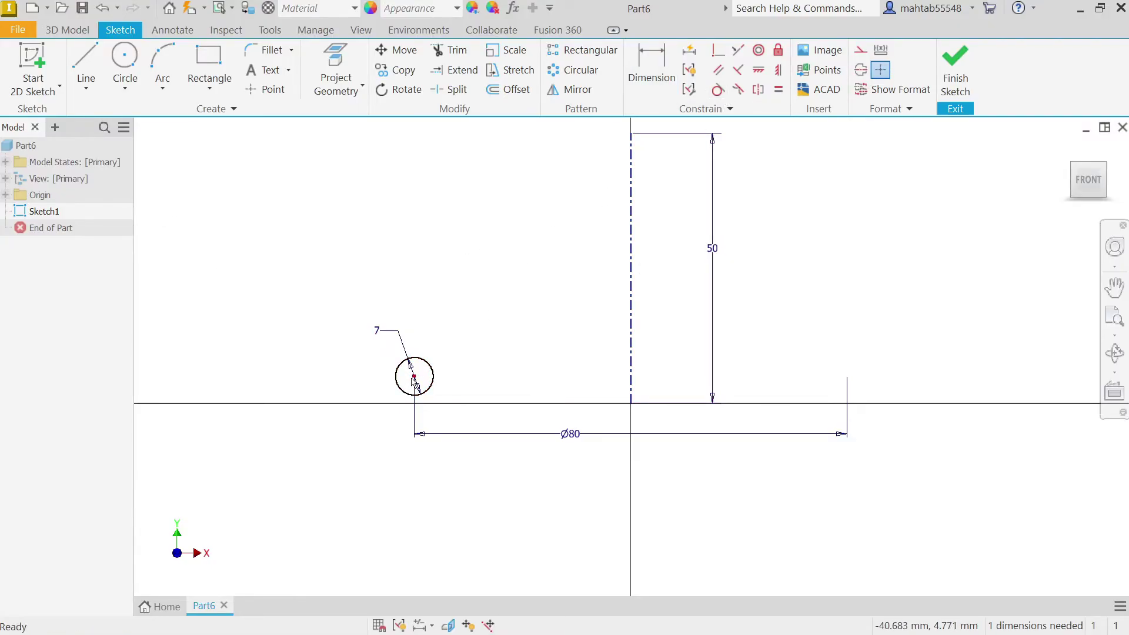
key("Escape")
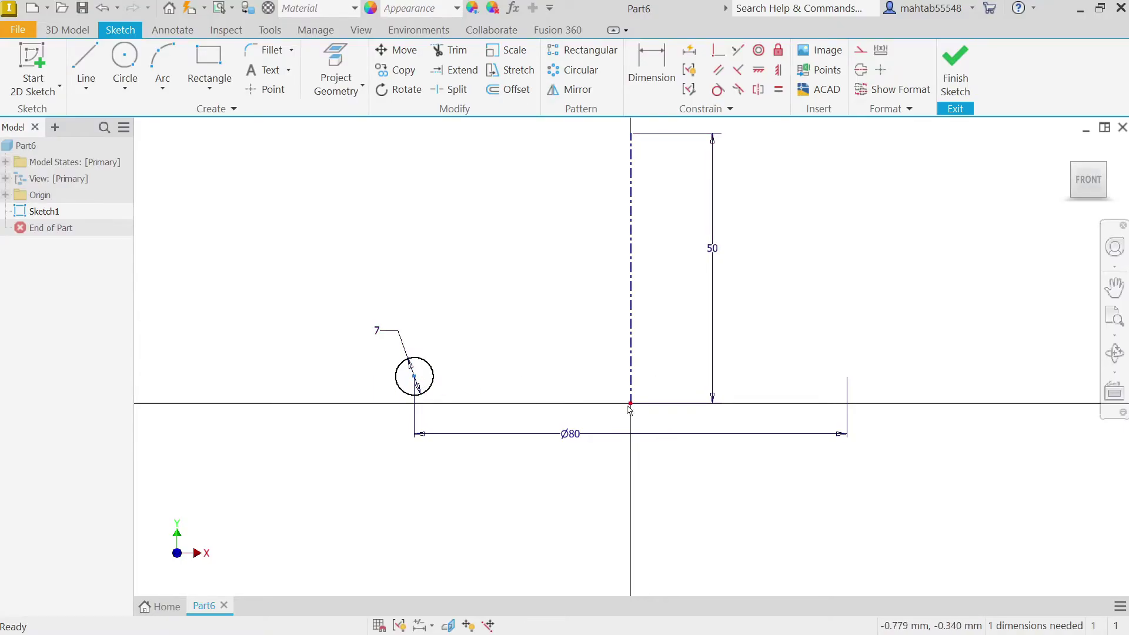
left_click(760, 71)
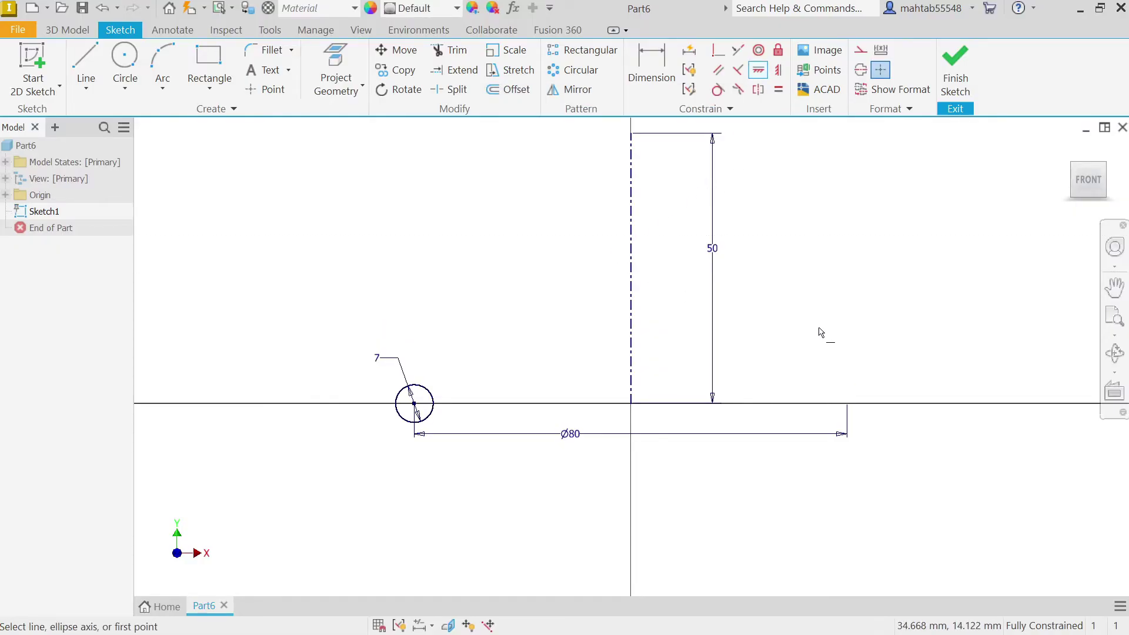
left_click(955, 76)
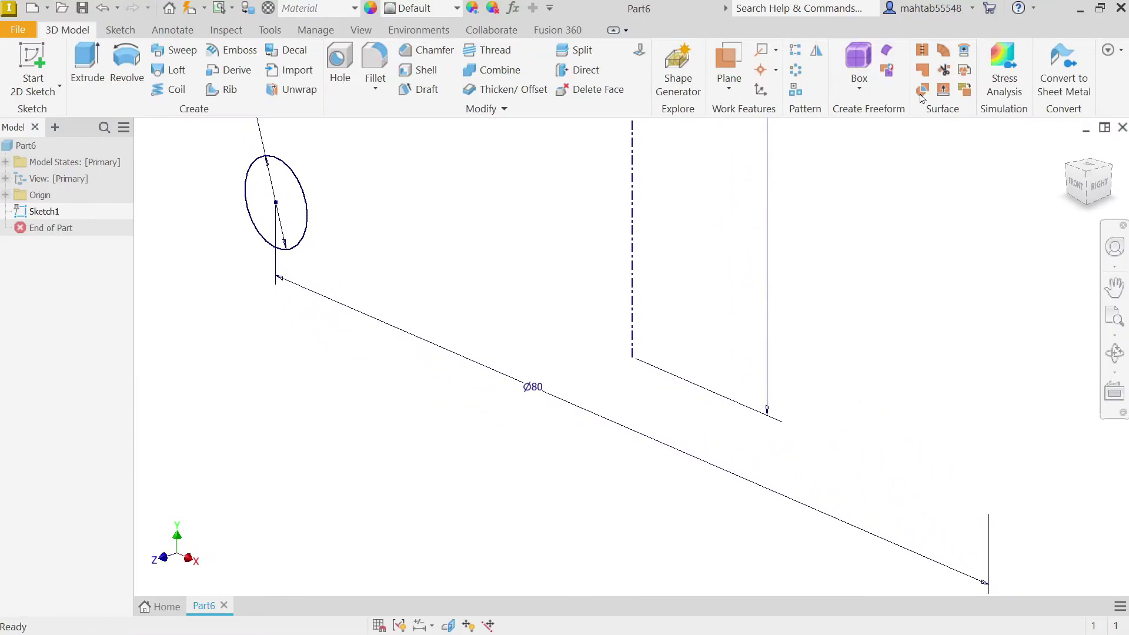
left_click(1068, 147)
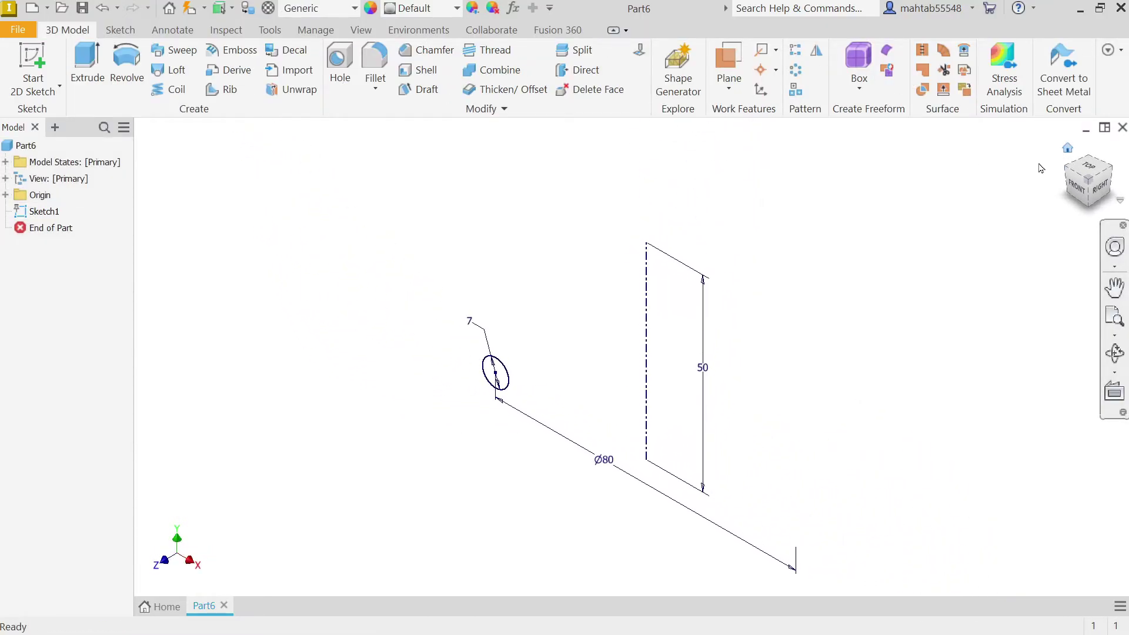
Start a Coil from the circle profile around the centerline, using No Preset
left_click(176, 90)
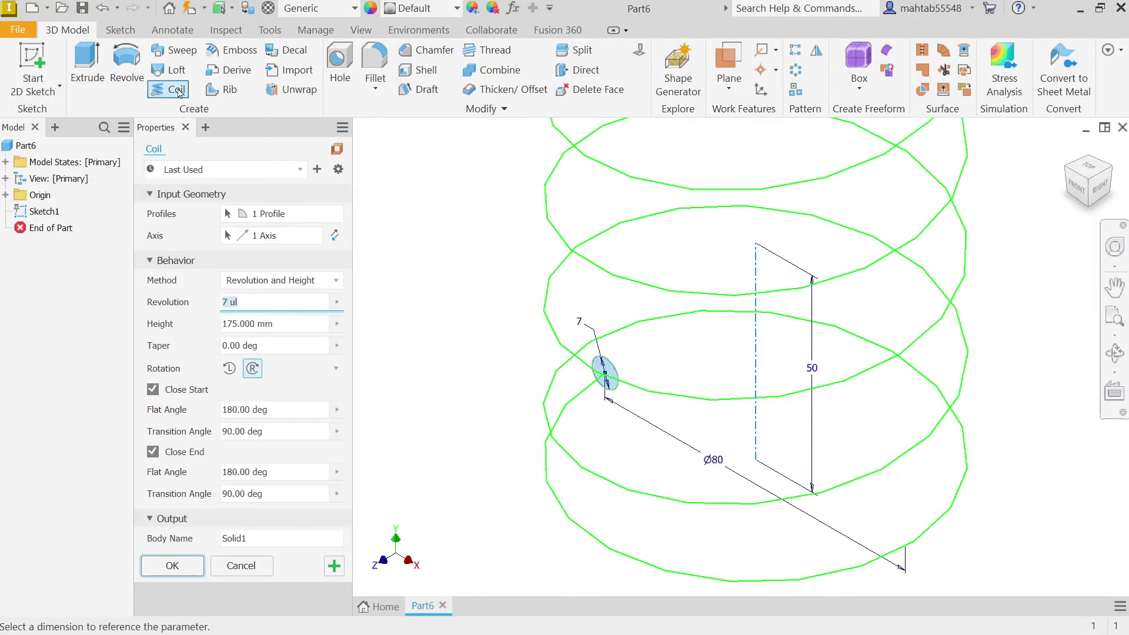
key("F6")
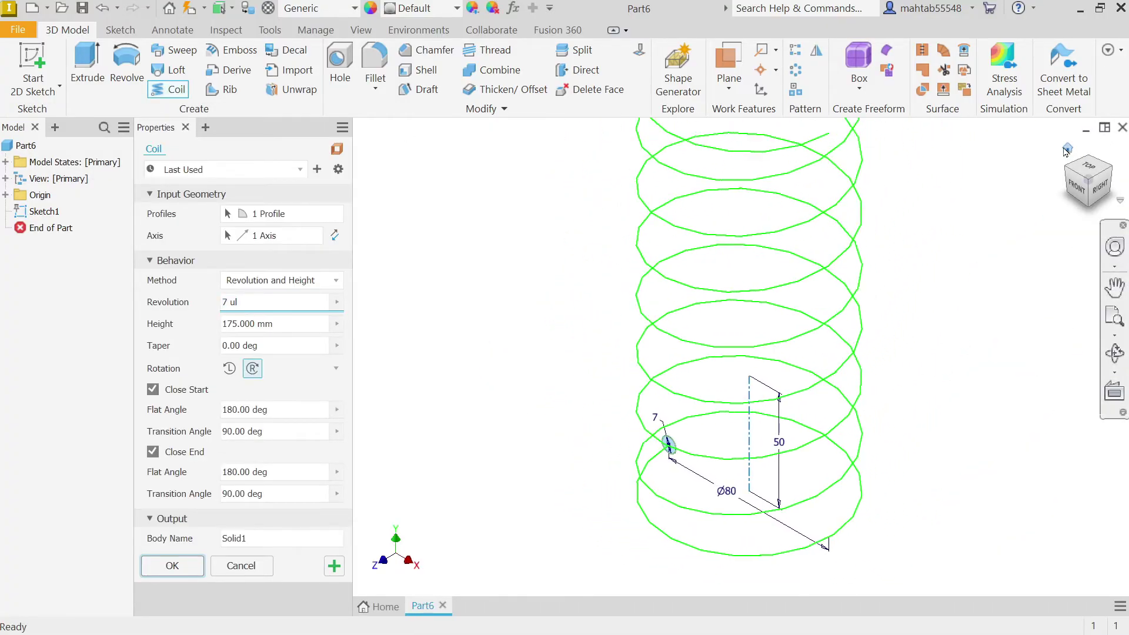
left_click(219, 172)
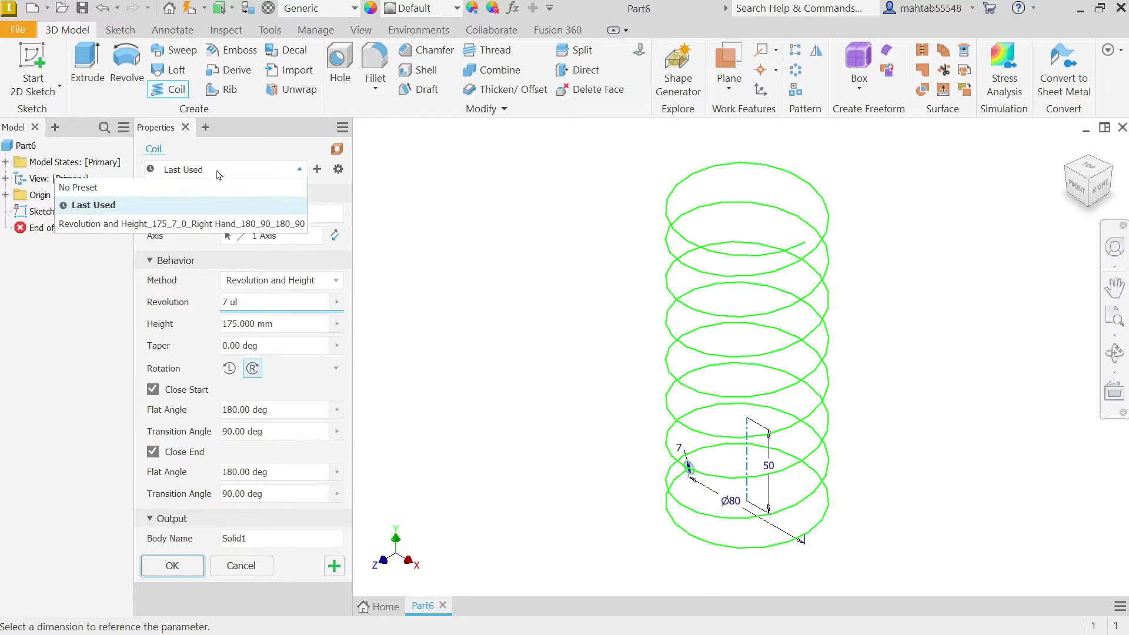
left_click(86, 189)
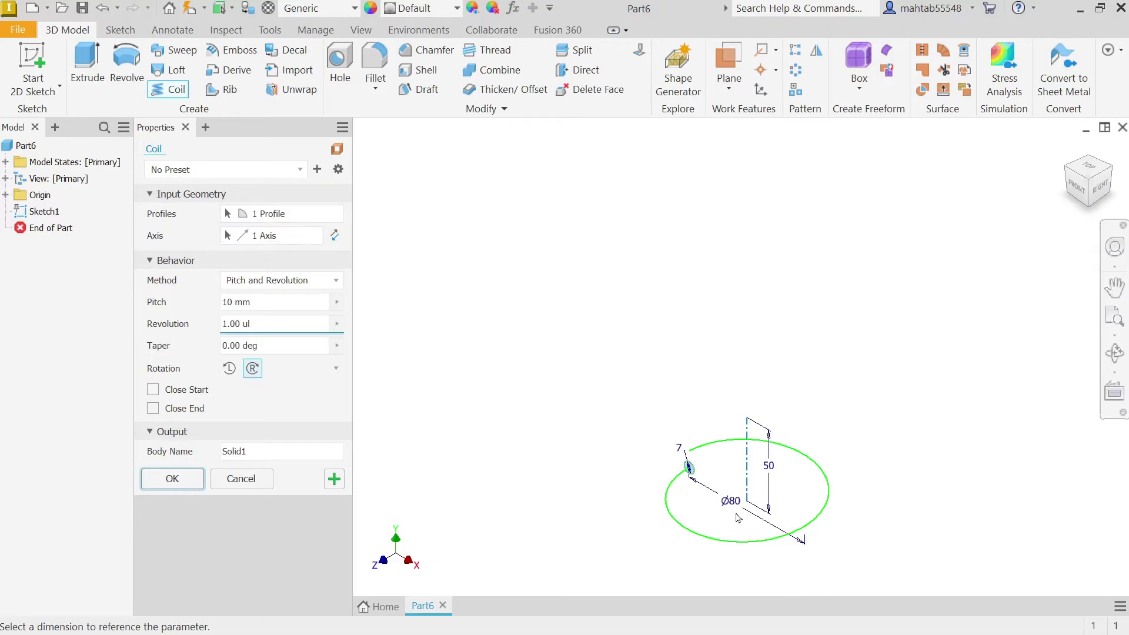
Set the coil method to Revolution and Height with 7 revolutions
scroll(739, 516, "up", 5)
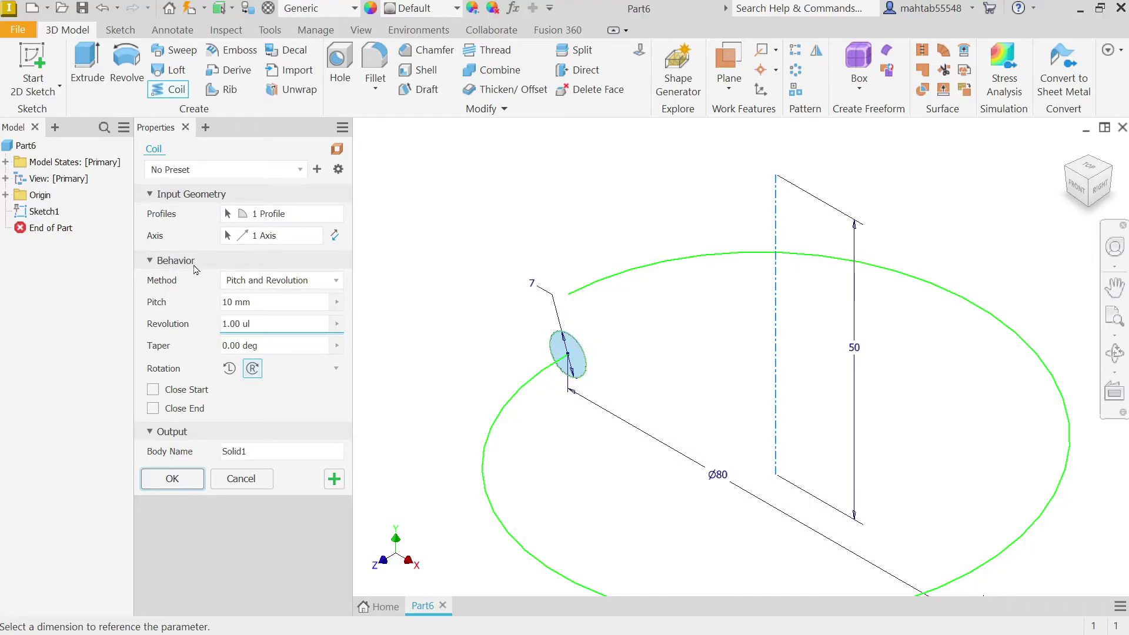
left_click(259, 282)
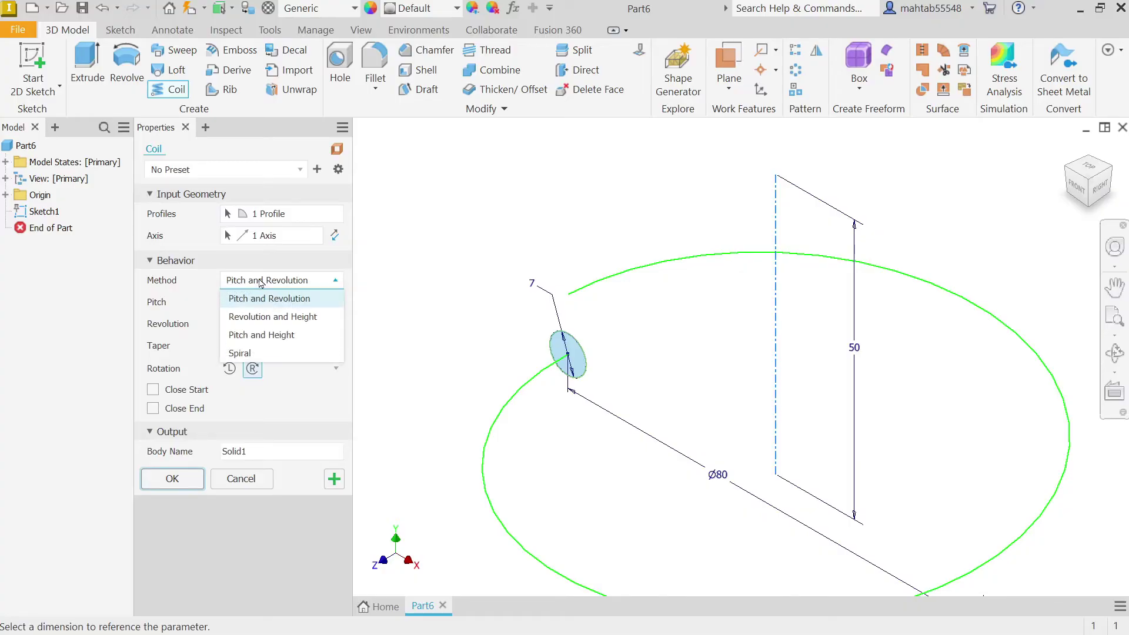
left_click(260, 317)
left_click(263, 300)
key("ctrl+a")
type("7")
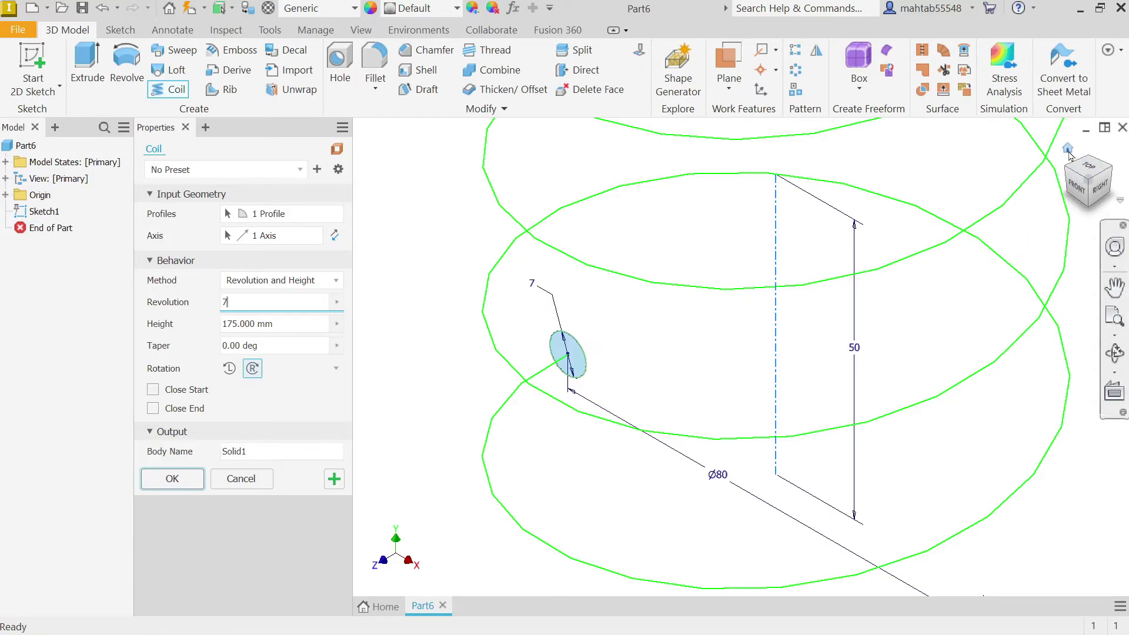
left_click(1067, 147)
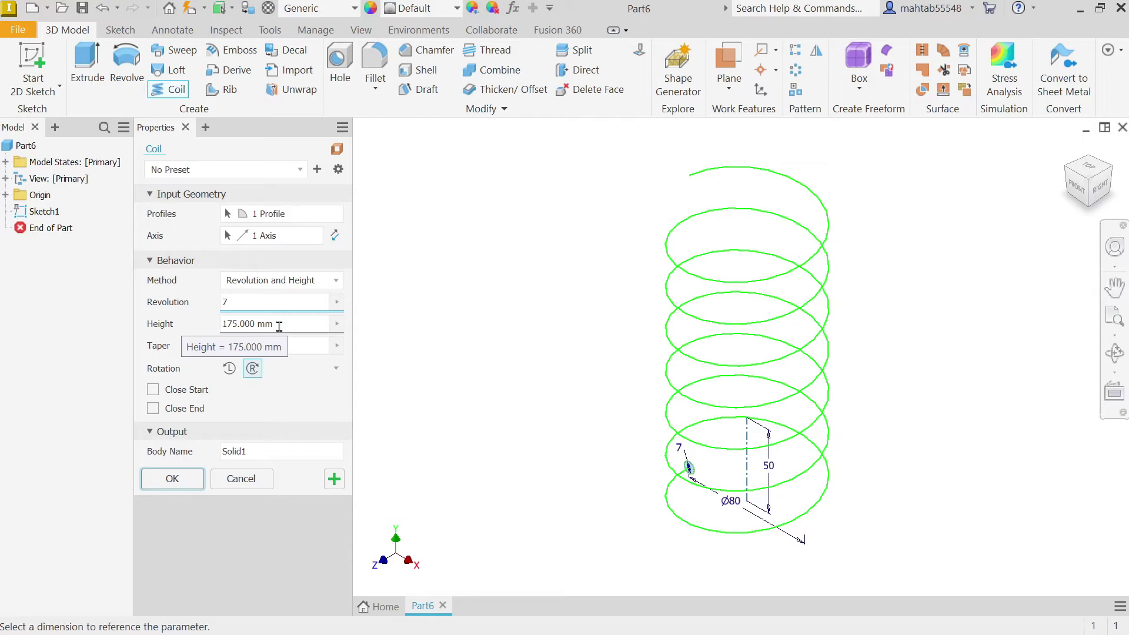
Try the left-hand rotation for the coil and switch back to right-hand rotation
left_click_drag(280, 324, 217, 320)
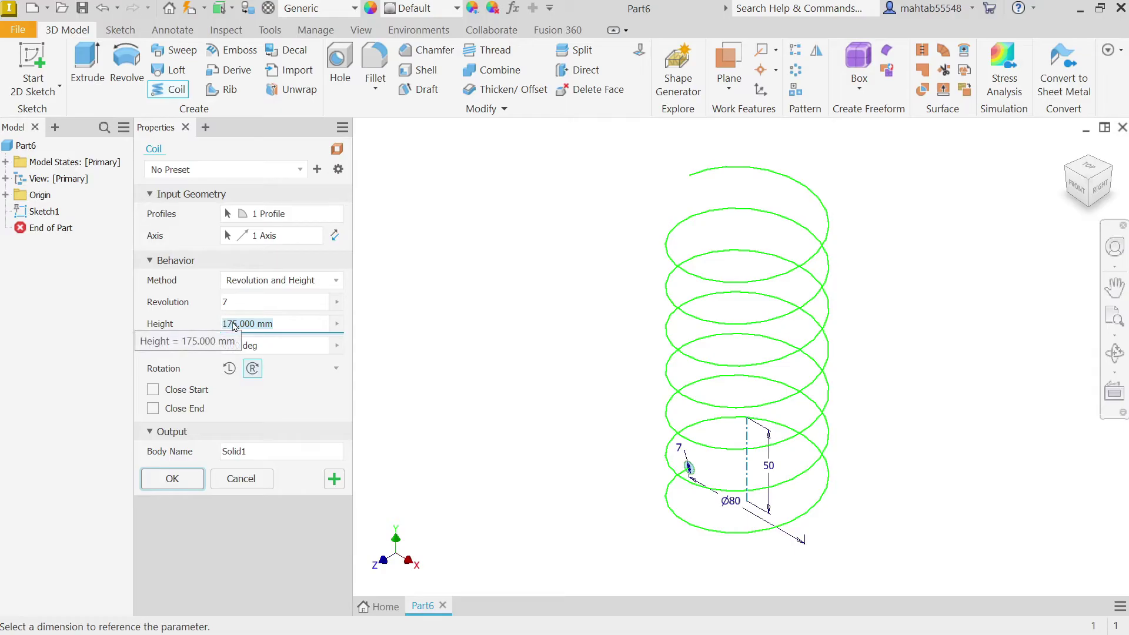
left_click(228, 369)
left_click(253, 370)
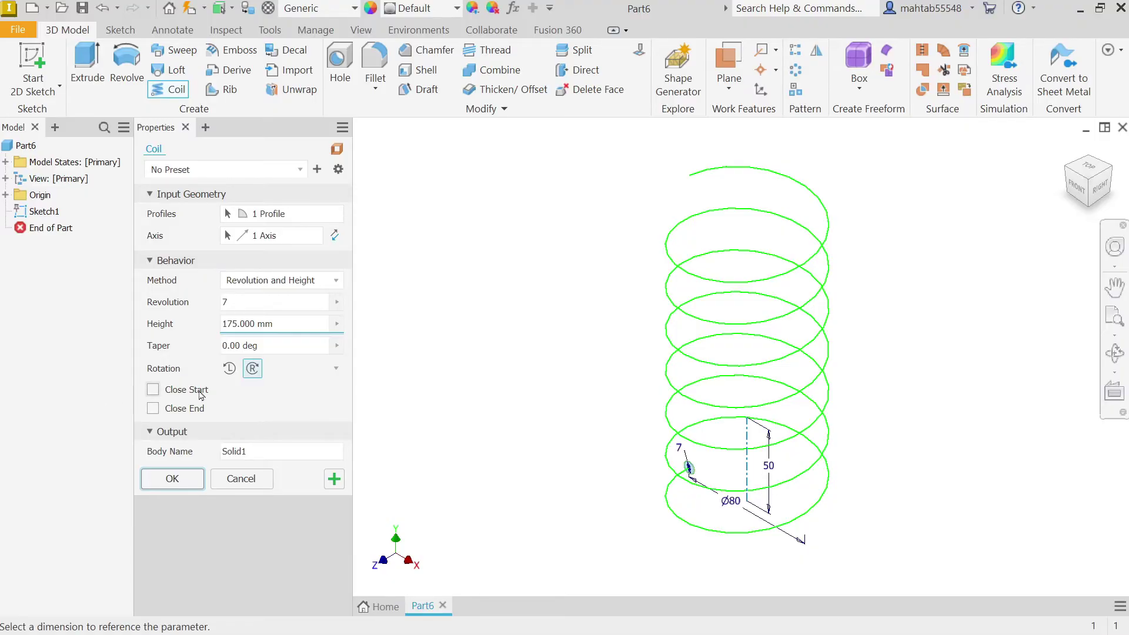
Enable Close Start so the coil begins with a flat end, and check it from the front
scroll(712, 485, "up", 5)
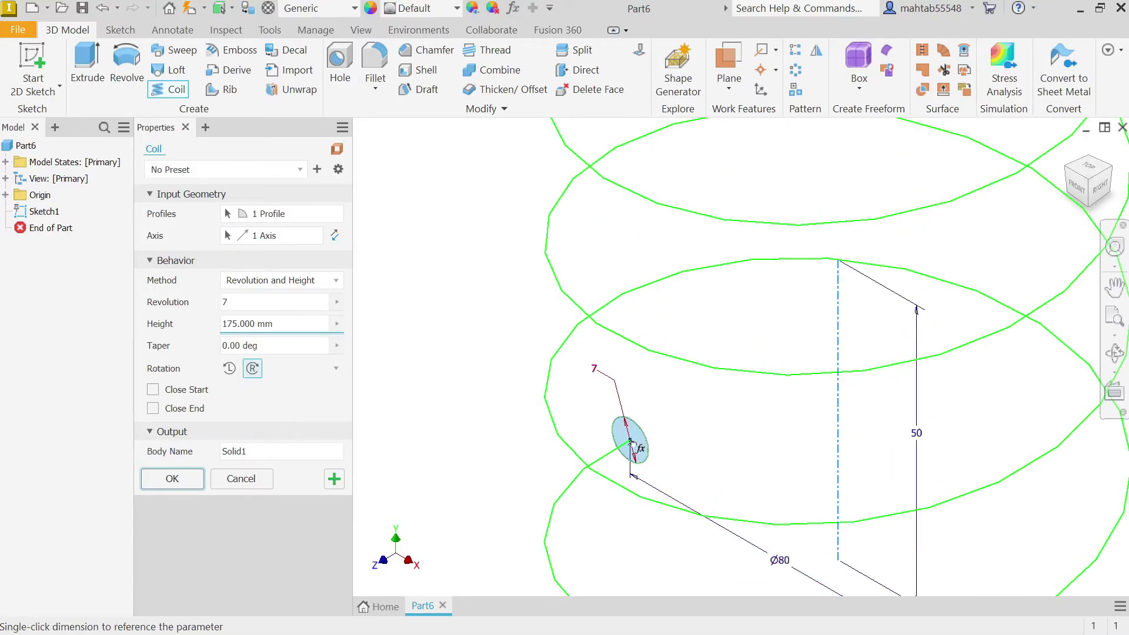
left_click(152, 390)
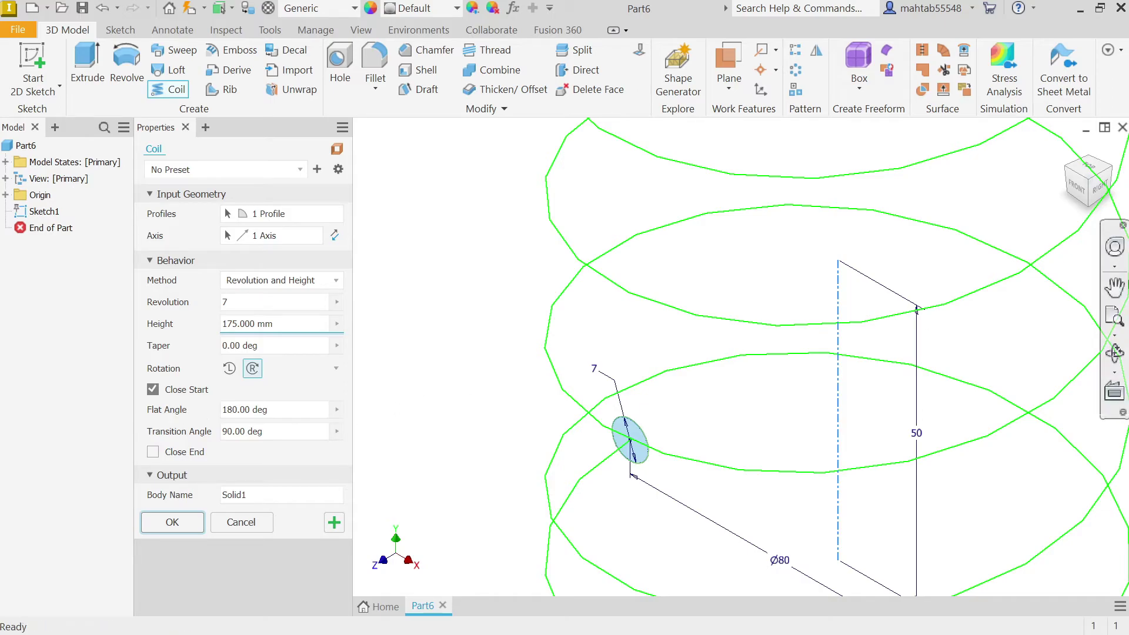
left_click(1079, 194)
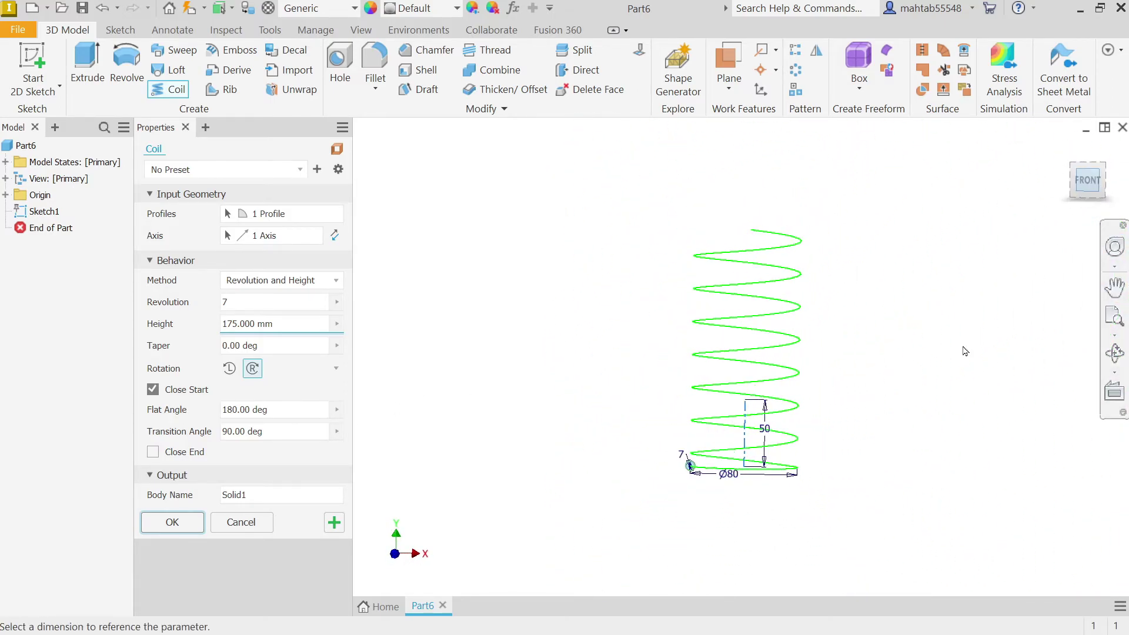
scroll(765, 470, "up", 5)
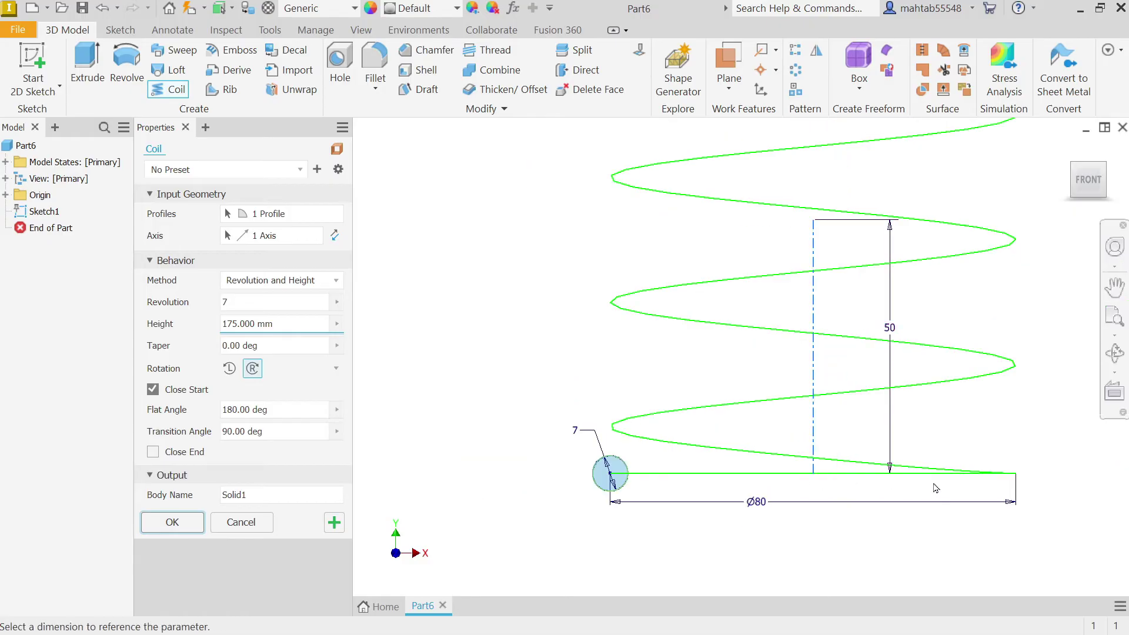
Try a flat angle of 90 degrees at the coil's start and set it back to 180 degrees
left_click(239, 407)
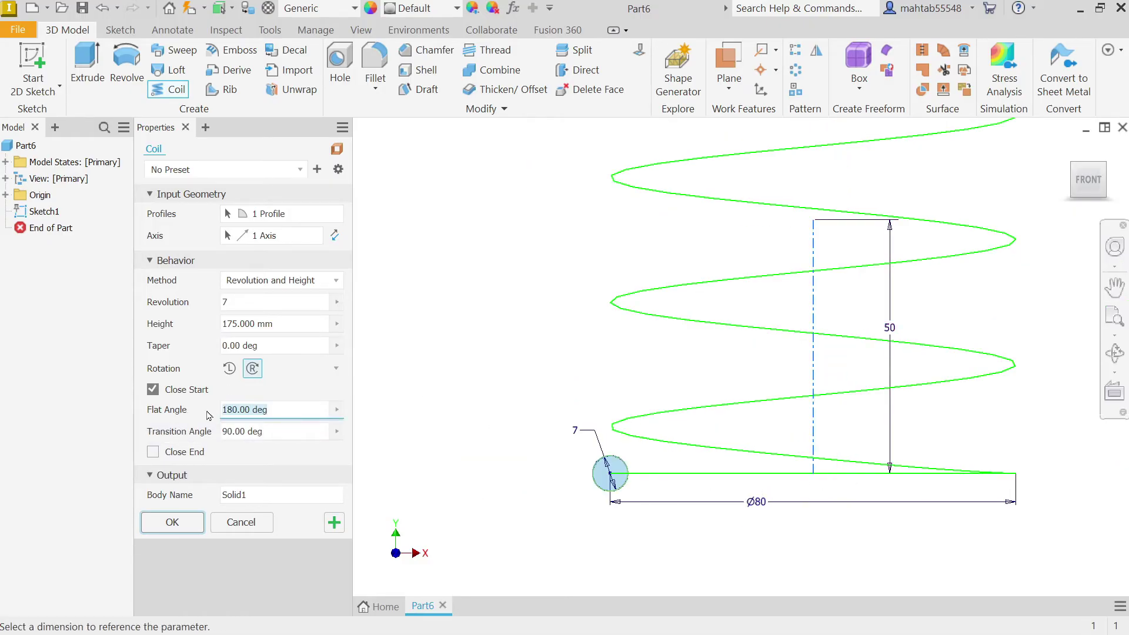
type("90")
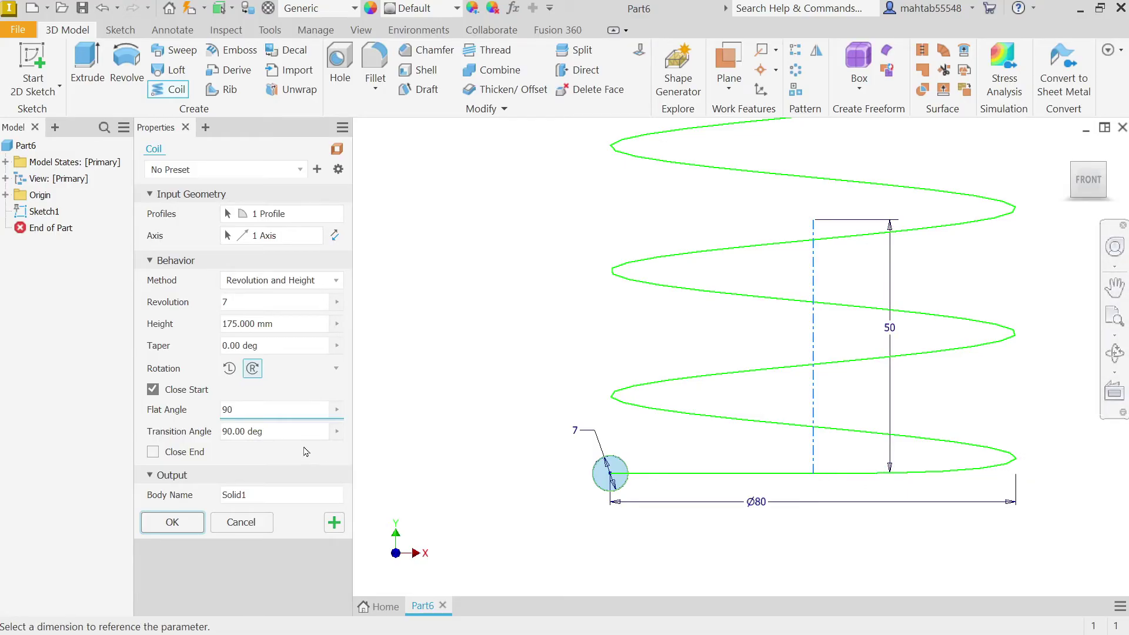
double_click(230, 410)
type("180")
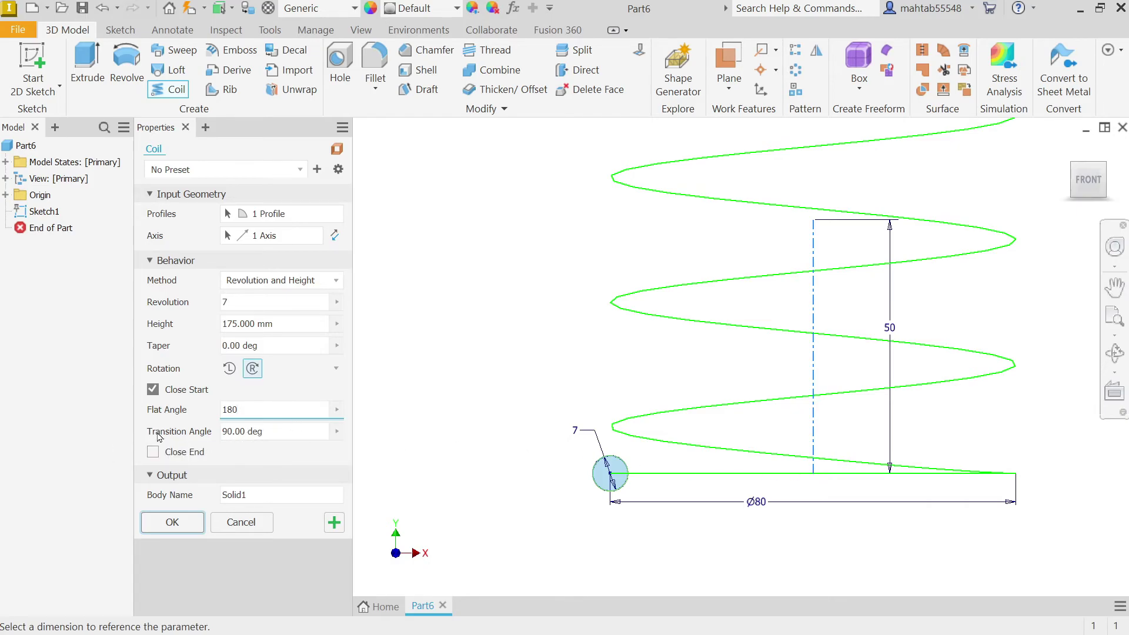
Enable Close End so the coil also finishes with a flat end, keeping the default flat and transition angles
left_click(153, 451)
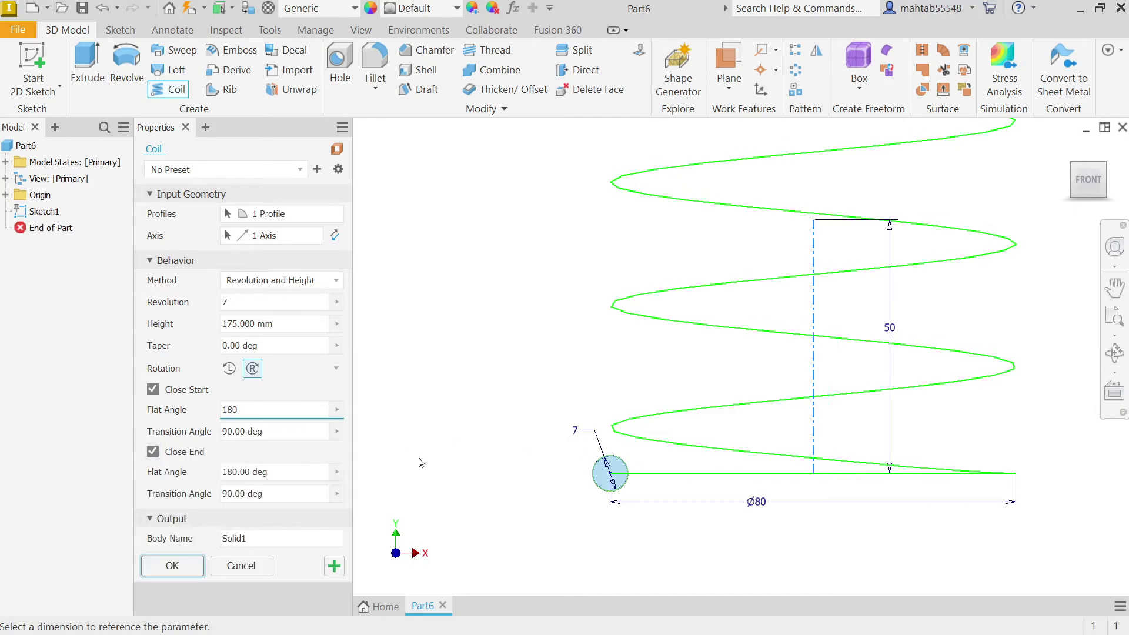
scroll(615, 402, "down", 5)
scroll(677, 234, "up", 5)
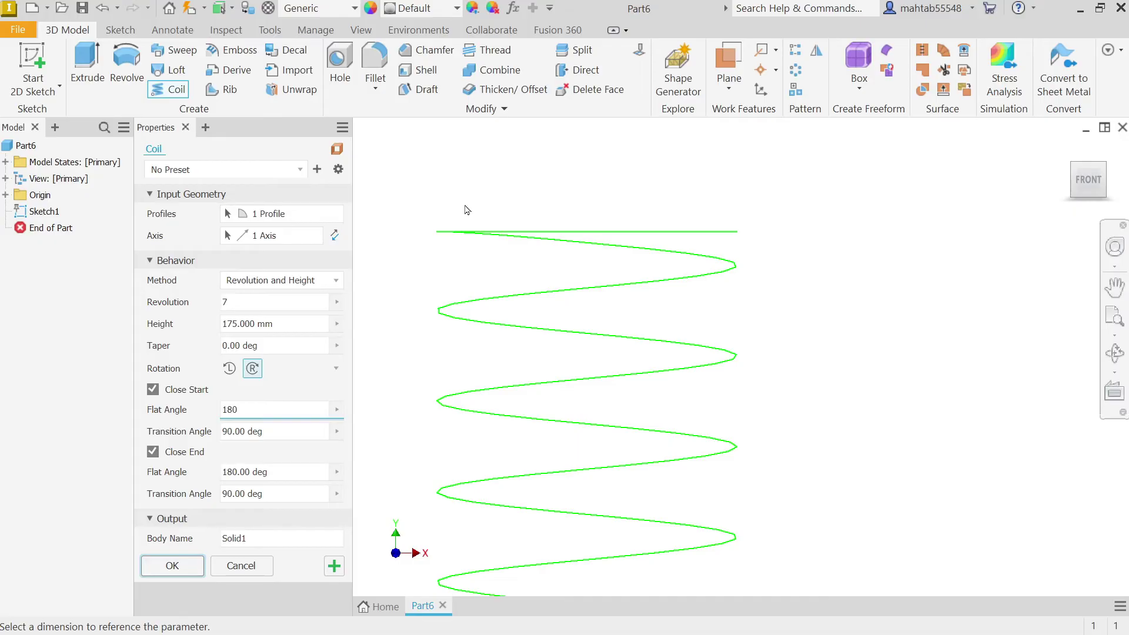
left_click(271, 472)
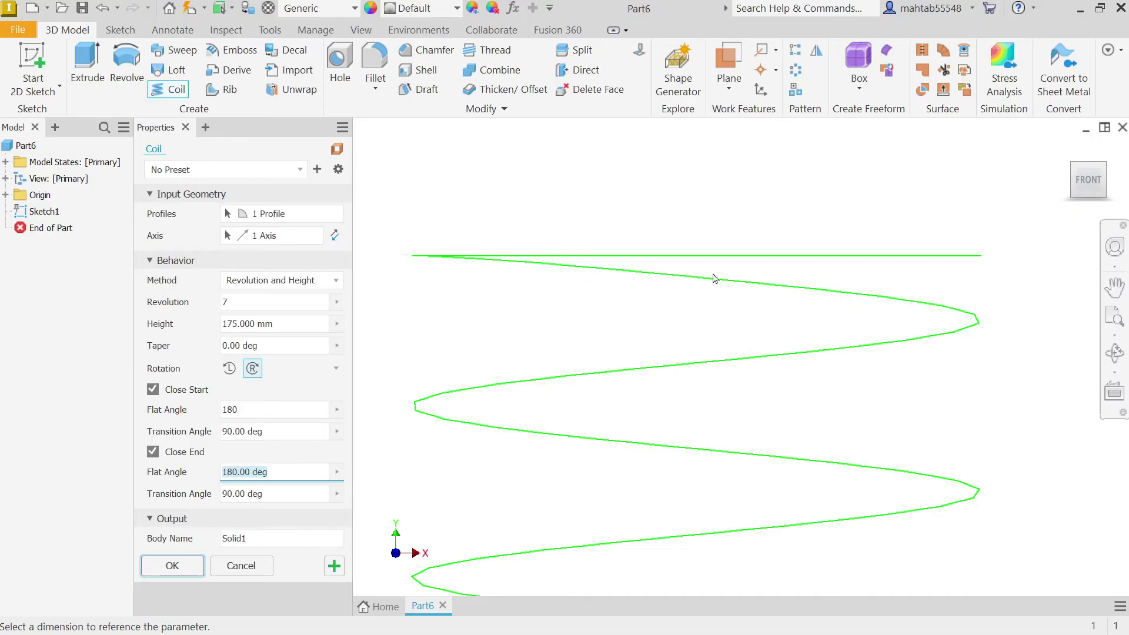
scroll(679, 341, "up", 8)
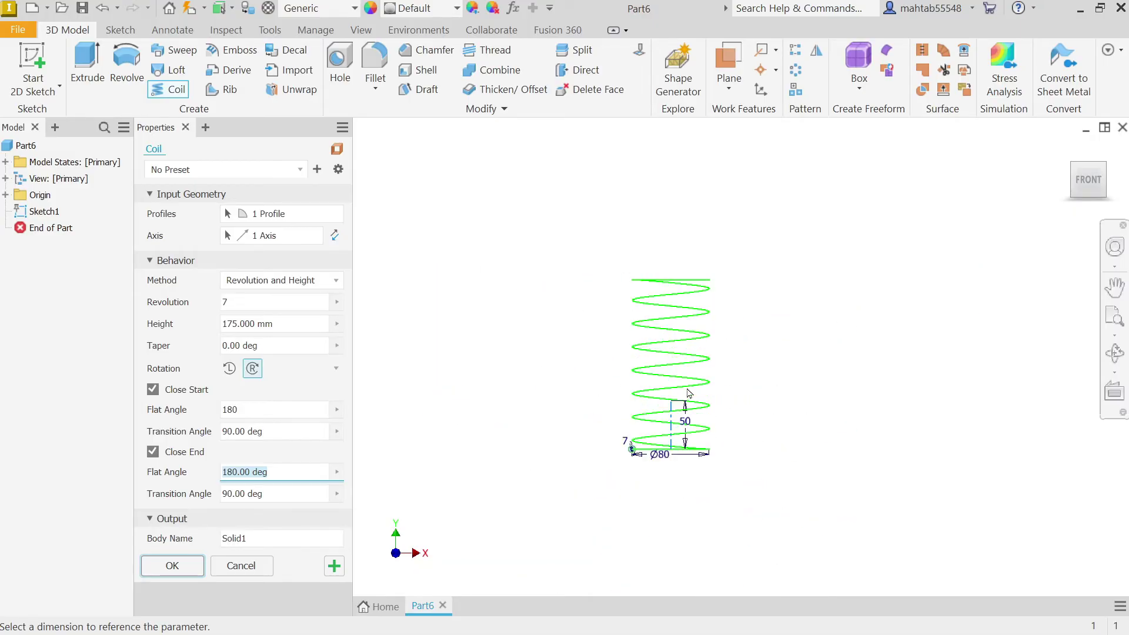
Name the output body "spring" and create the coil
left_click(255, 537)
double_click(255, 537)
type("spring")
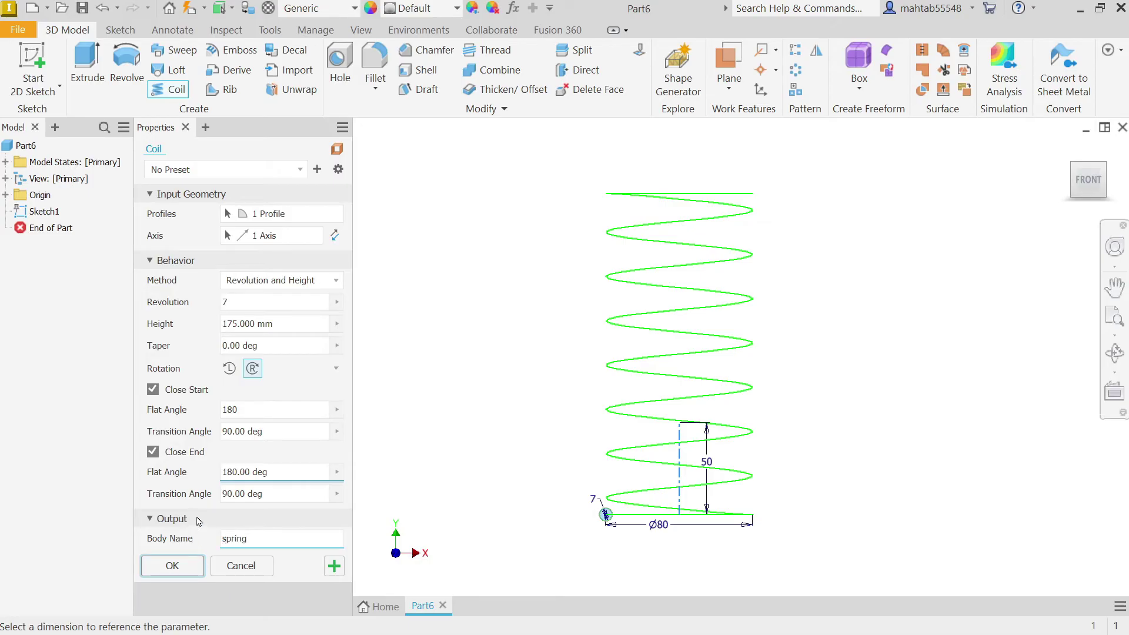
left_click(173, 566)
Apply the Steel - Polished appearance from the Inventor Material Library to the spring
key("F2")
left_click_drag(788, 338, 795, 314)
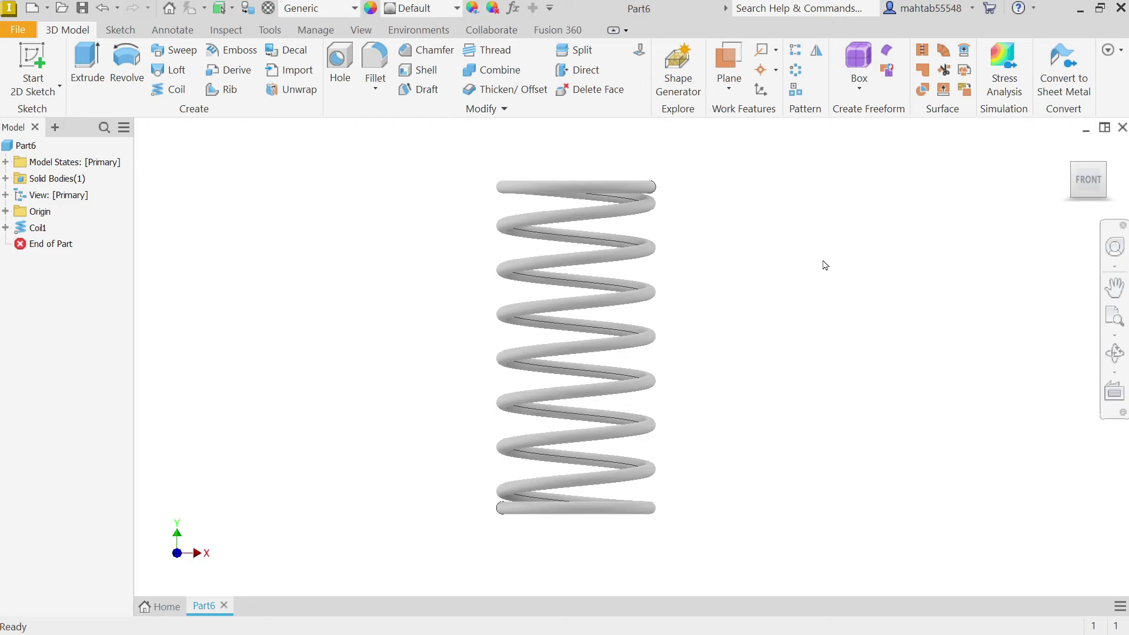
key("F4")
mouse_move(824, 260)
left_mouse_down()
mouse_move(822, 284)
mouse_move(827, 269)
mouse_move(821, 282)
mouse_move(854, 289)
left_mouse_up()
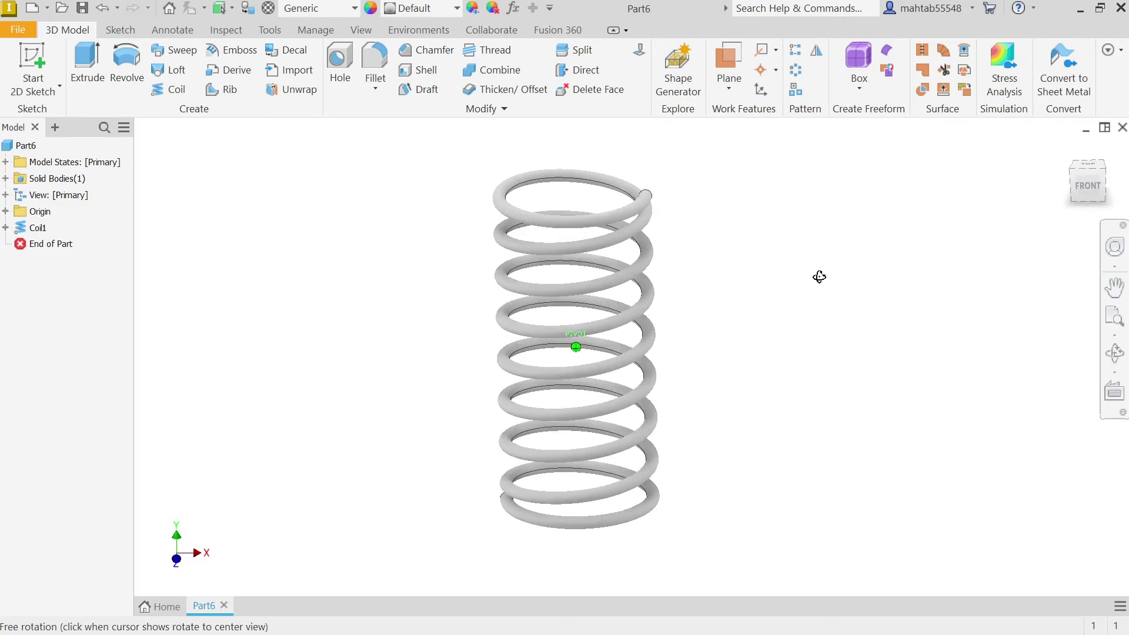
left_click(429, 7)
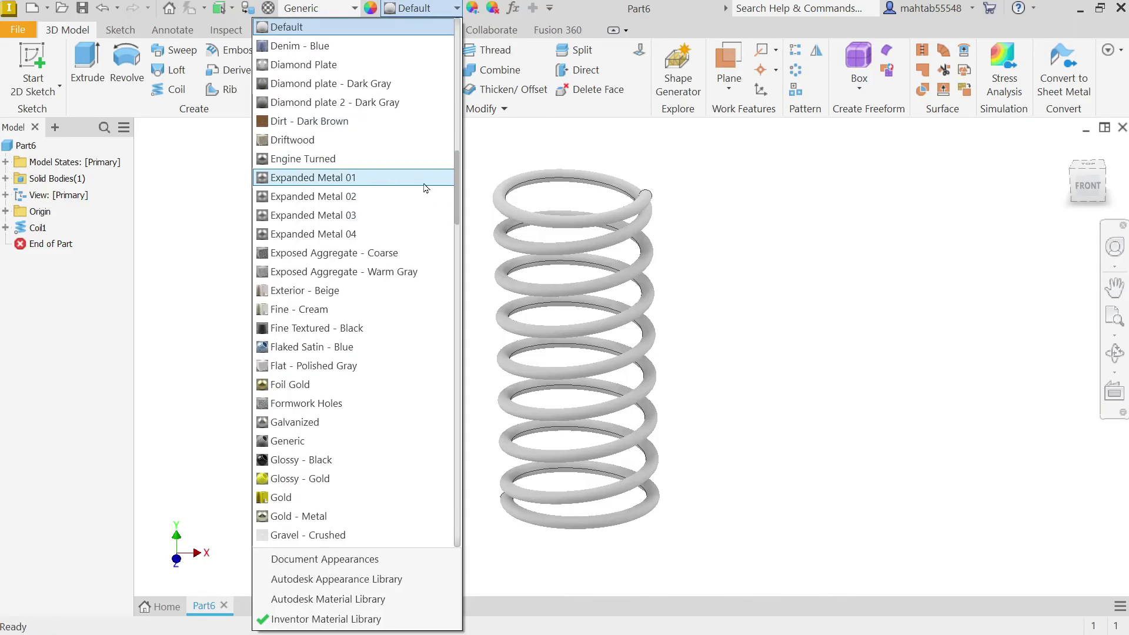
scroll(384, 251, "down", 5)
scroll(383, 250, "down", 20)
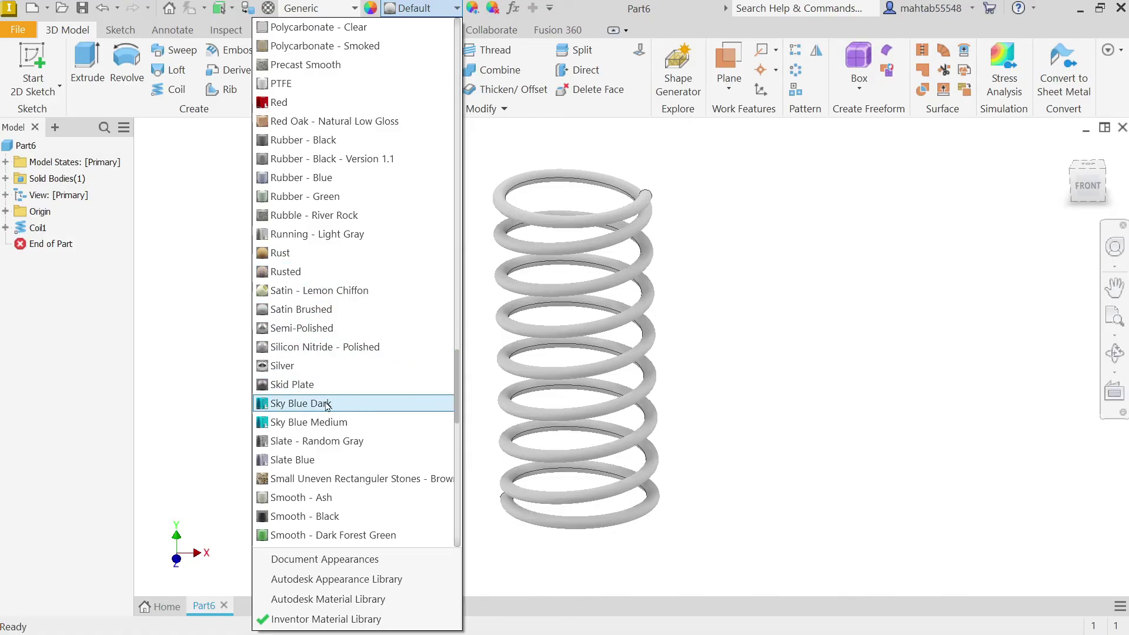
scroll(332, 377, "down", 8)
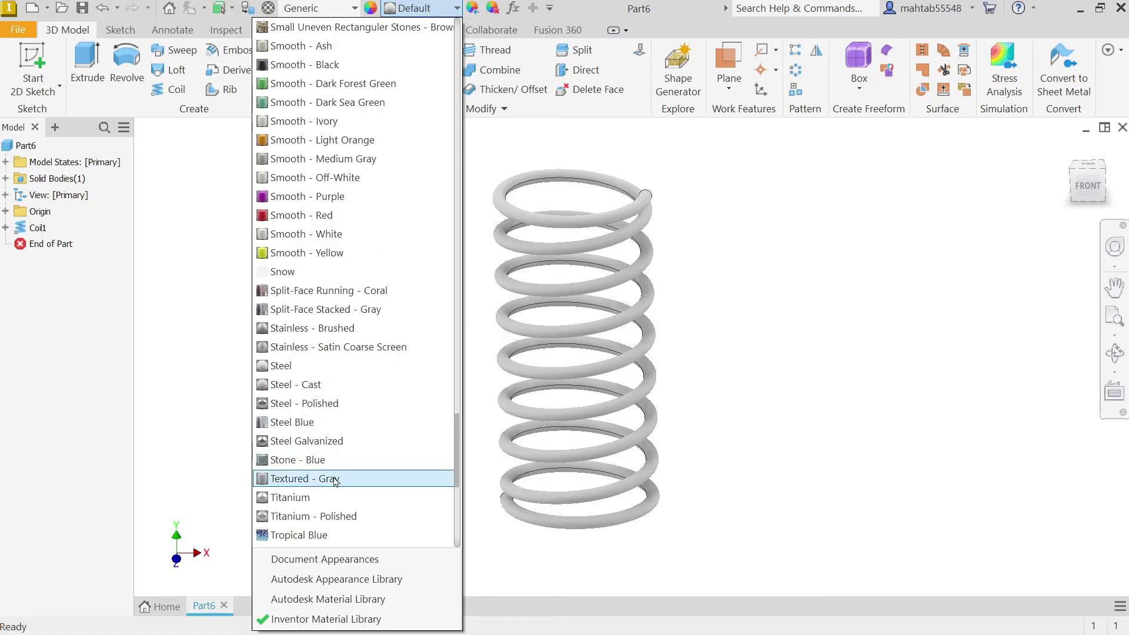
left_click(338, 406)
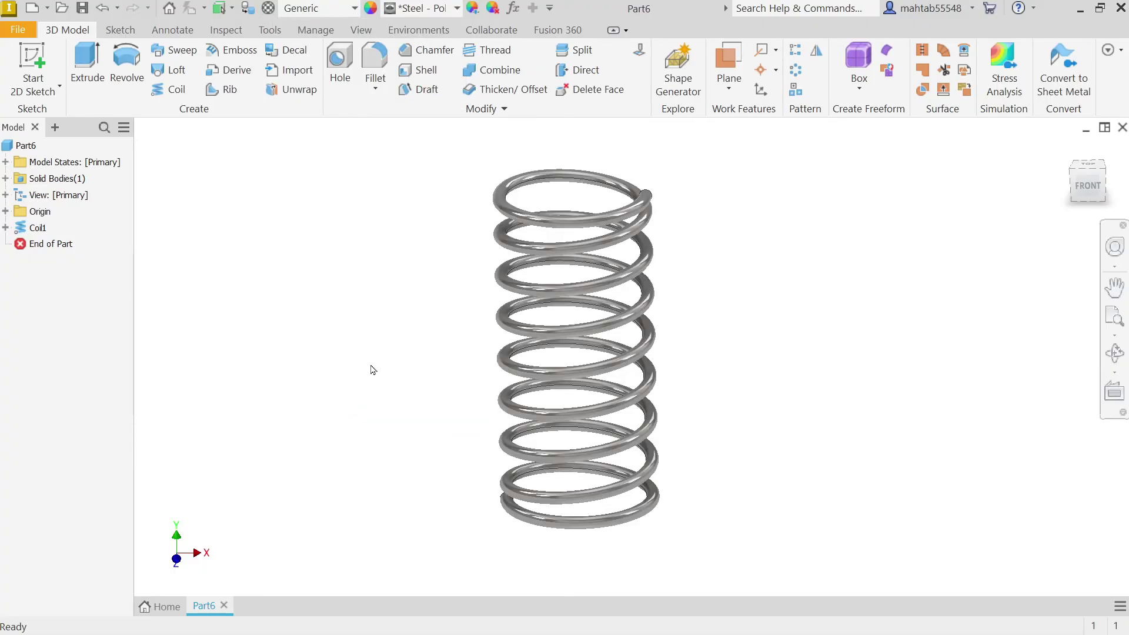
Edit the coil feature and set its taper to 10 degrees
right_click(37, 228)
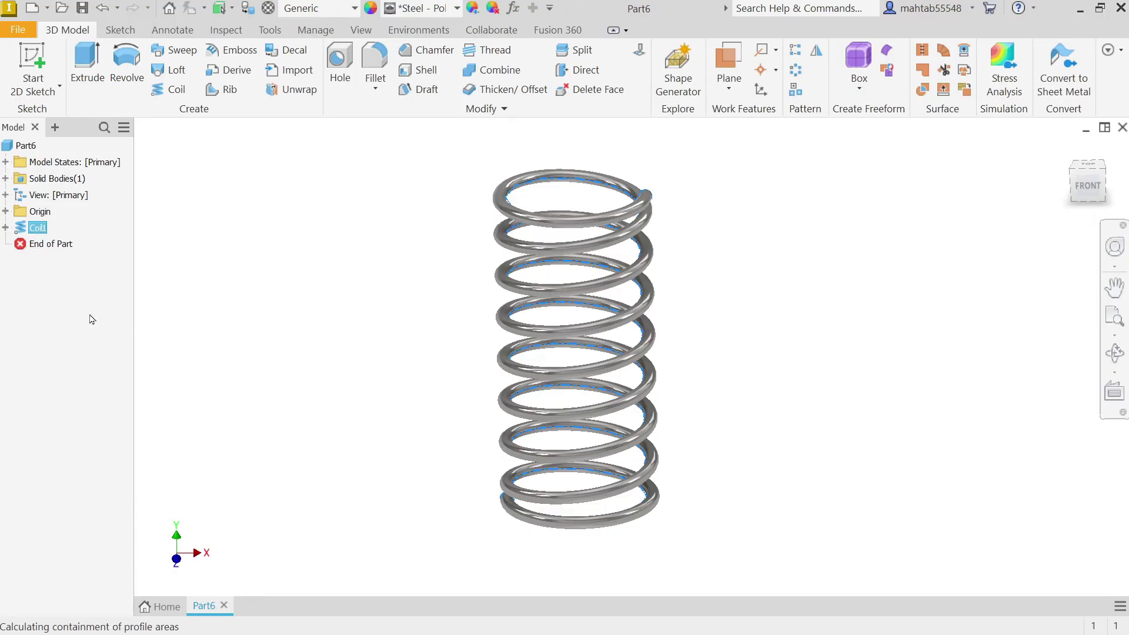
left_click(92, 318)
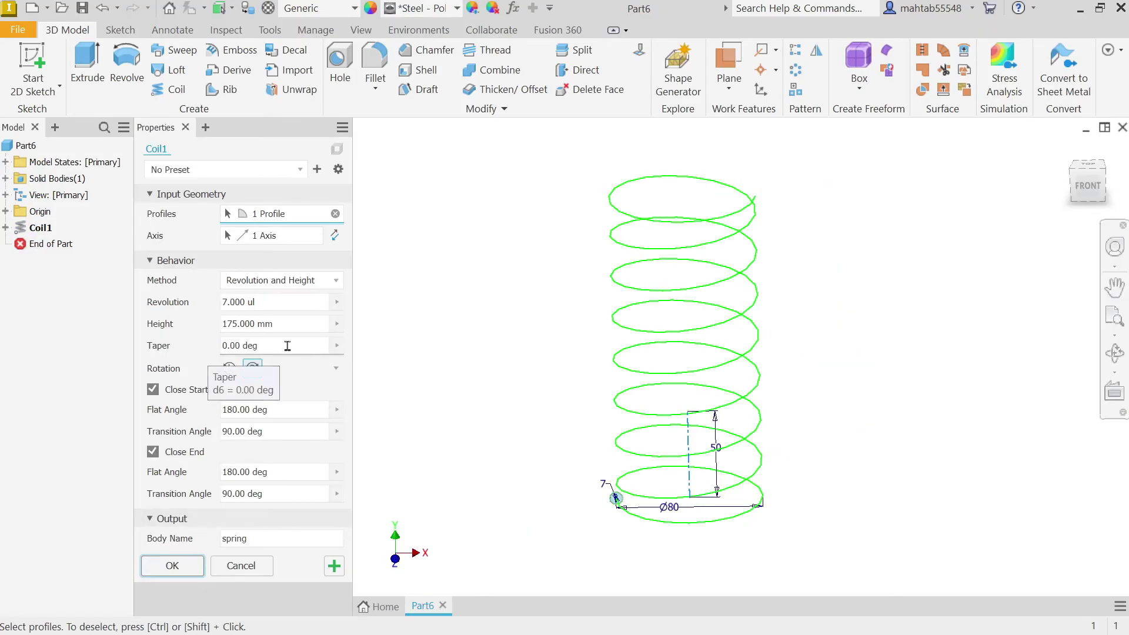
left_click(256, 345)
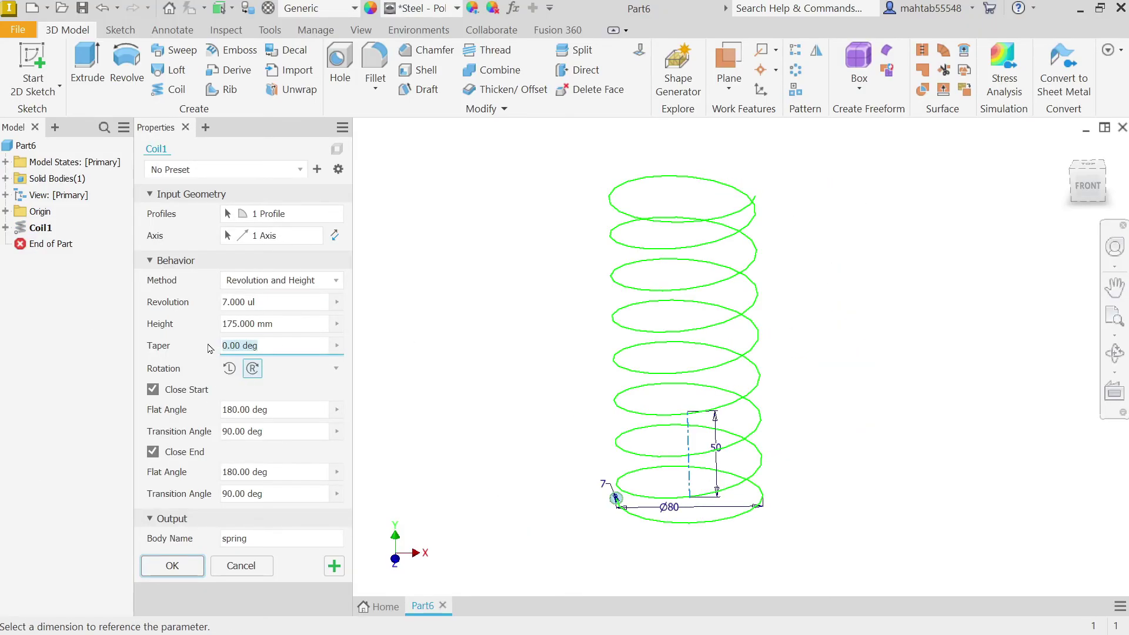
type("10")
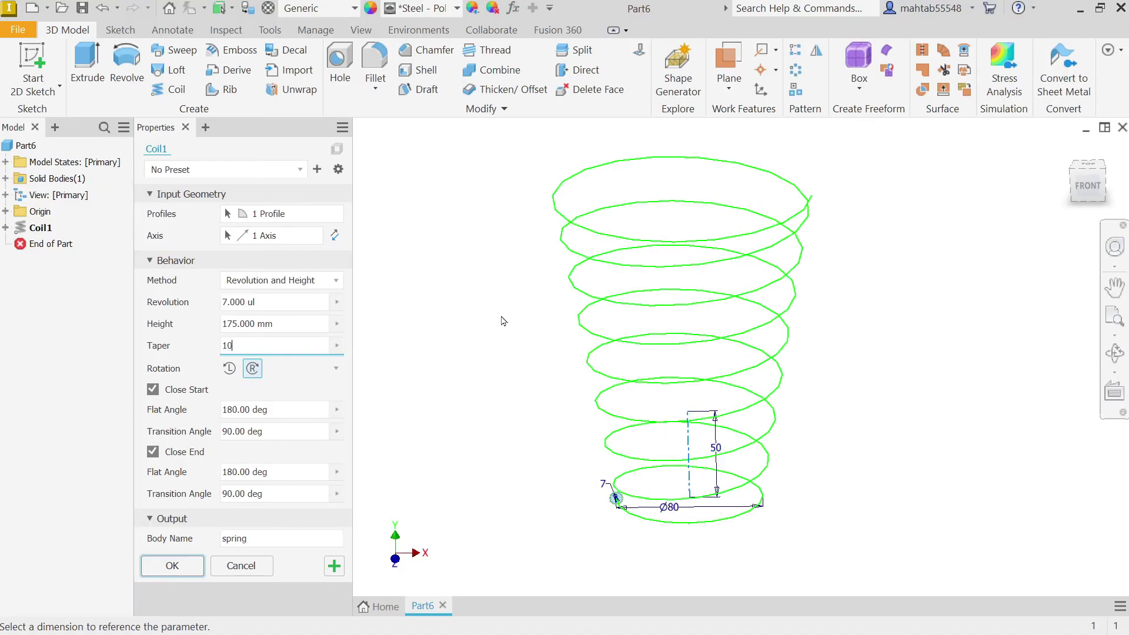
left_click(172, 565)
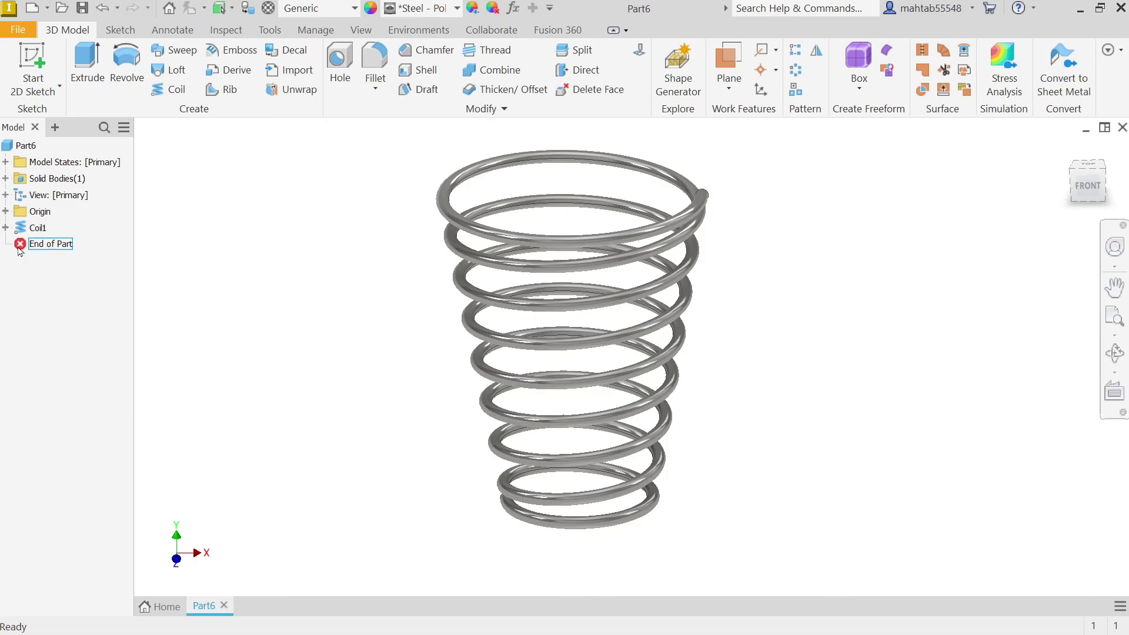
Edit the coil feature again, trying a taper of -10 degrees before applying -8 degrees
right_click(34, 228)
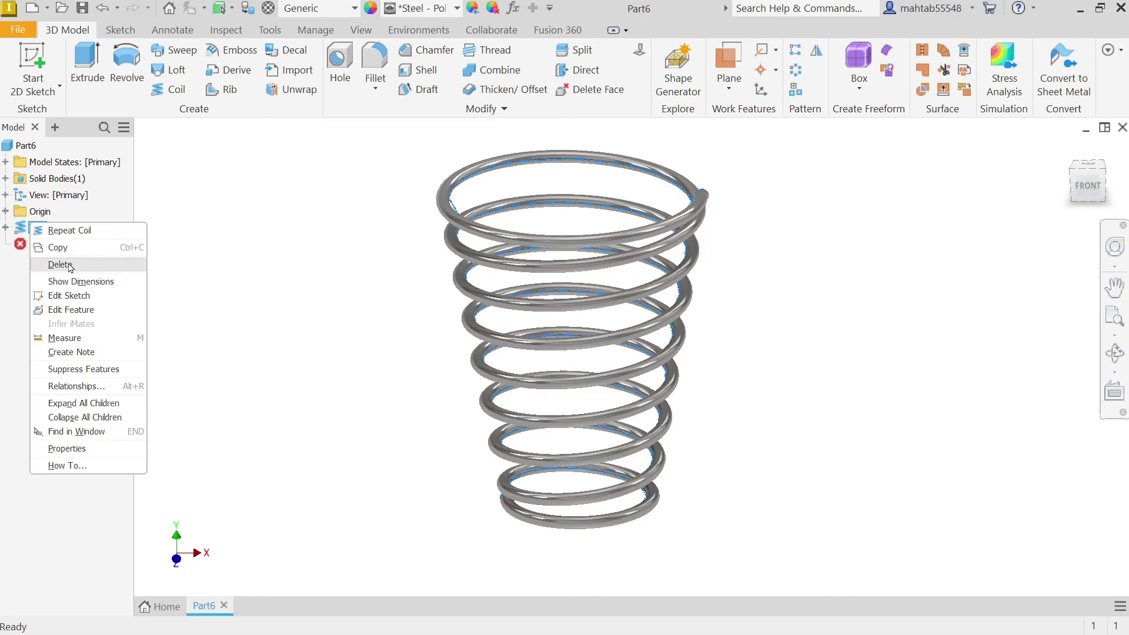
left_click(74, 312)
left_click(270, 344)
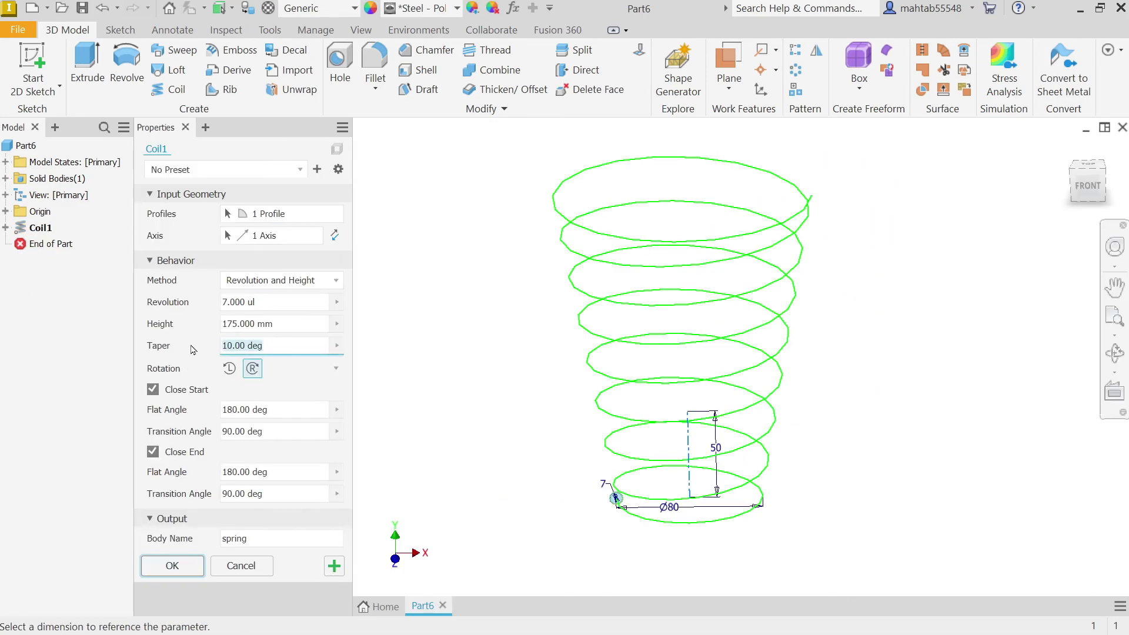
type("-")
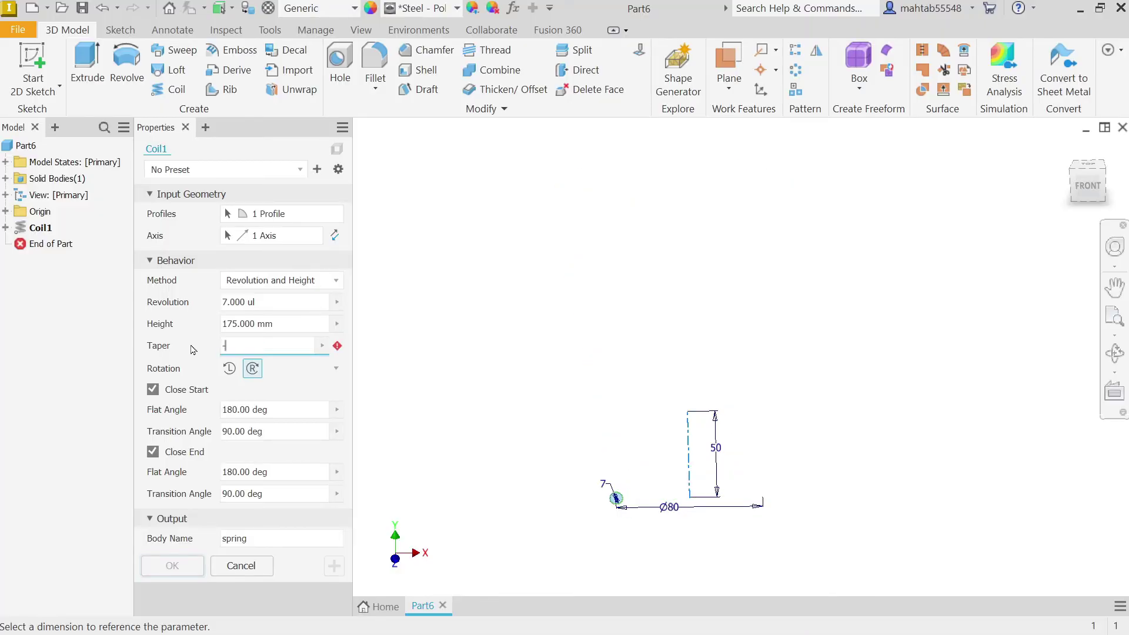
type("10")
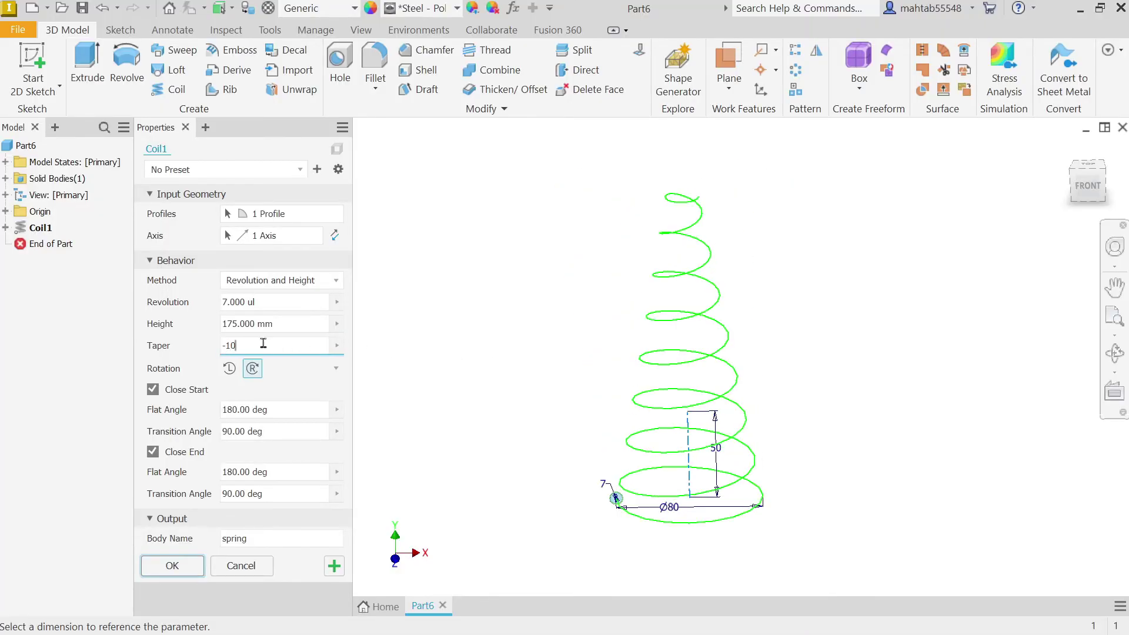
key("BackSpace")
key("BackSpace")
type("8")
left_click(165, 566)
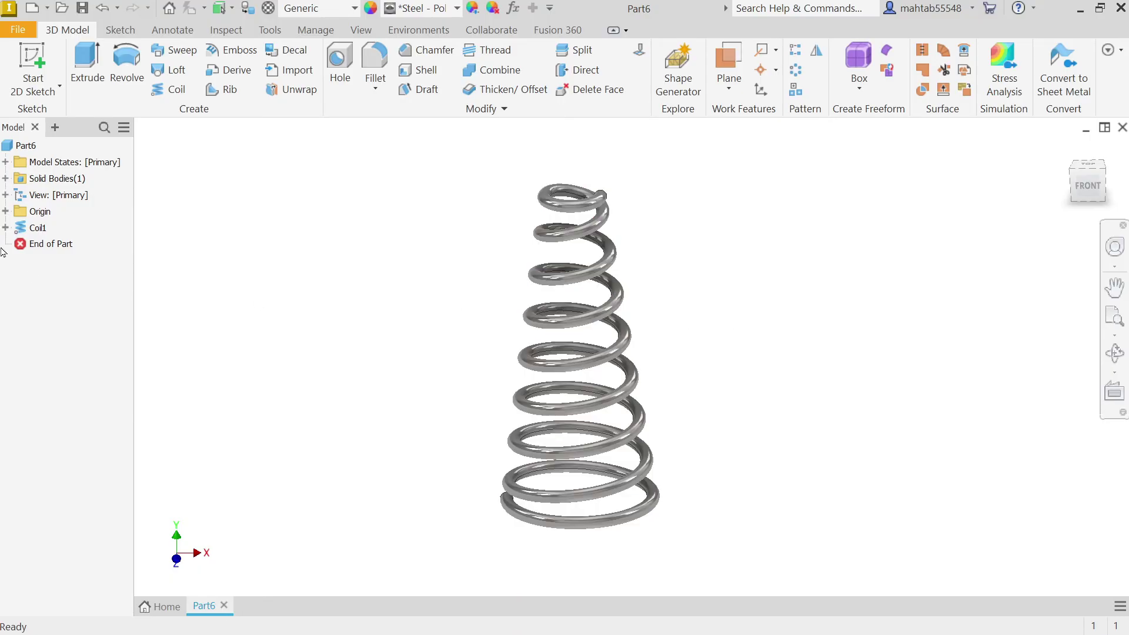
Set the coil's taper to 0 degrees, flip the axis direction and flip it back, and apply the edit
right_click(35, 228)
left_click(73, 310)
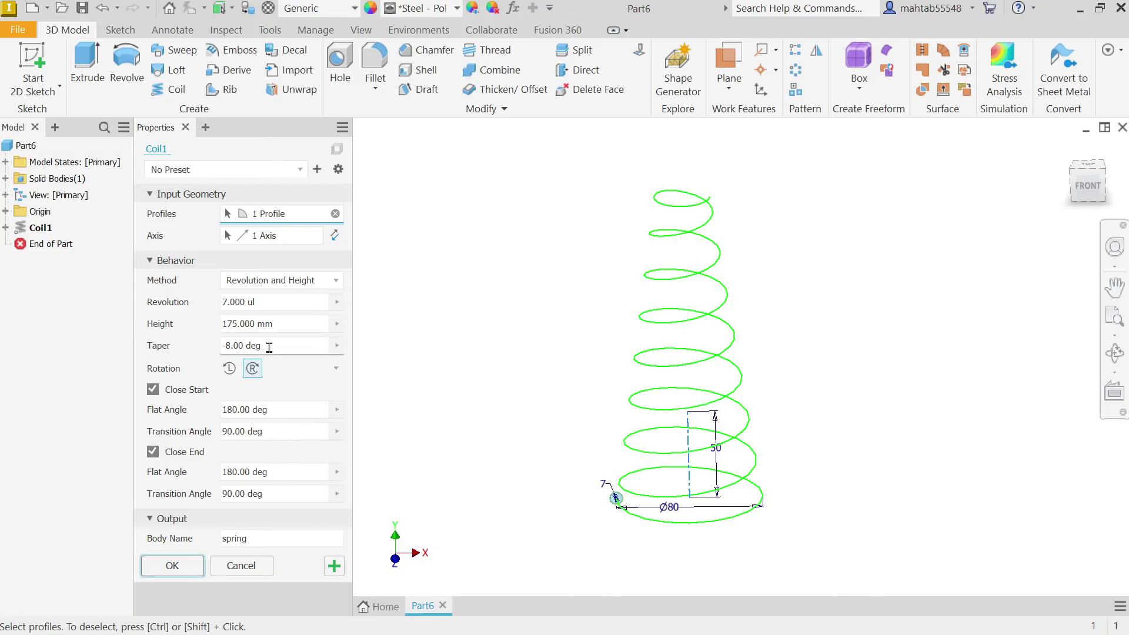
left_click(267, 346)
type("0")
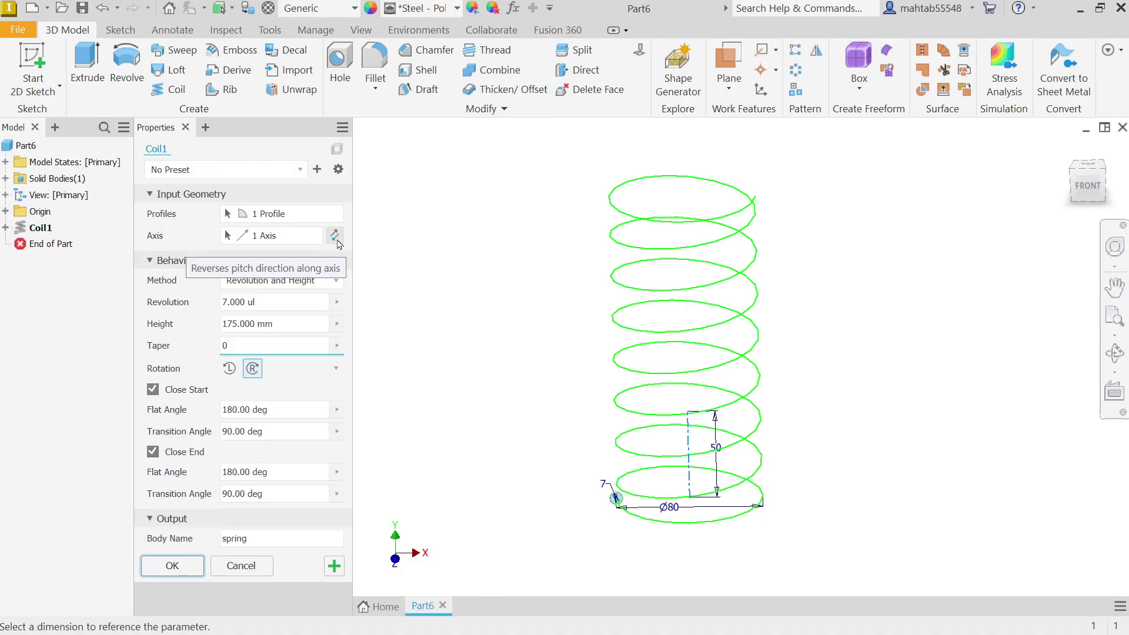
left_click(335, 236)
left_click(336, 237)
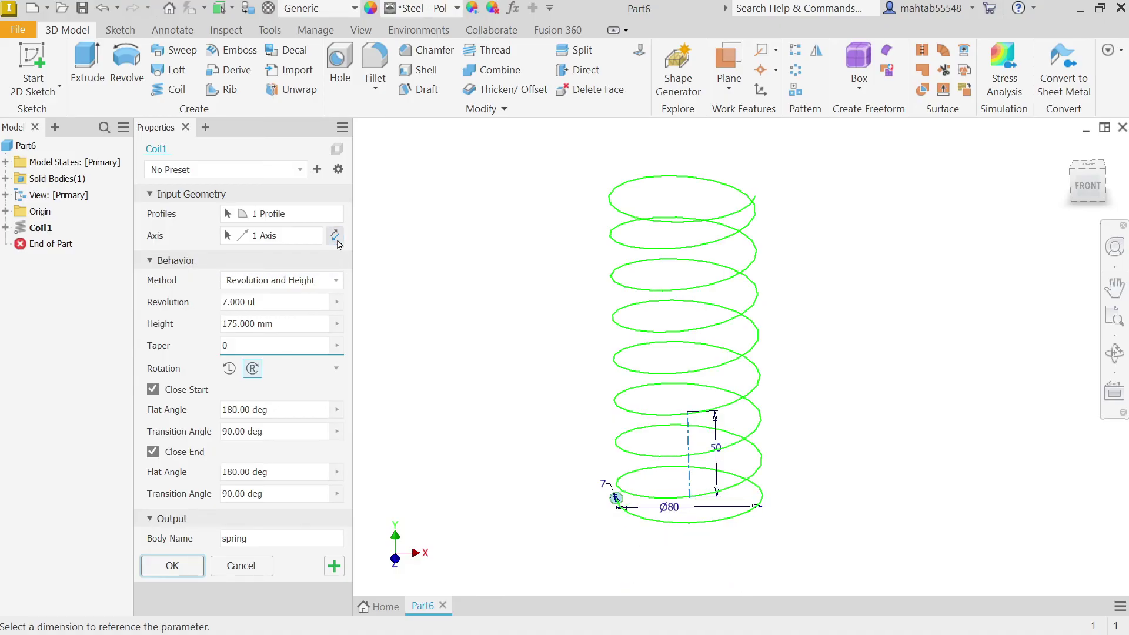
left_click(172, 566)
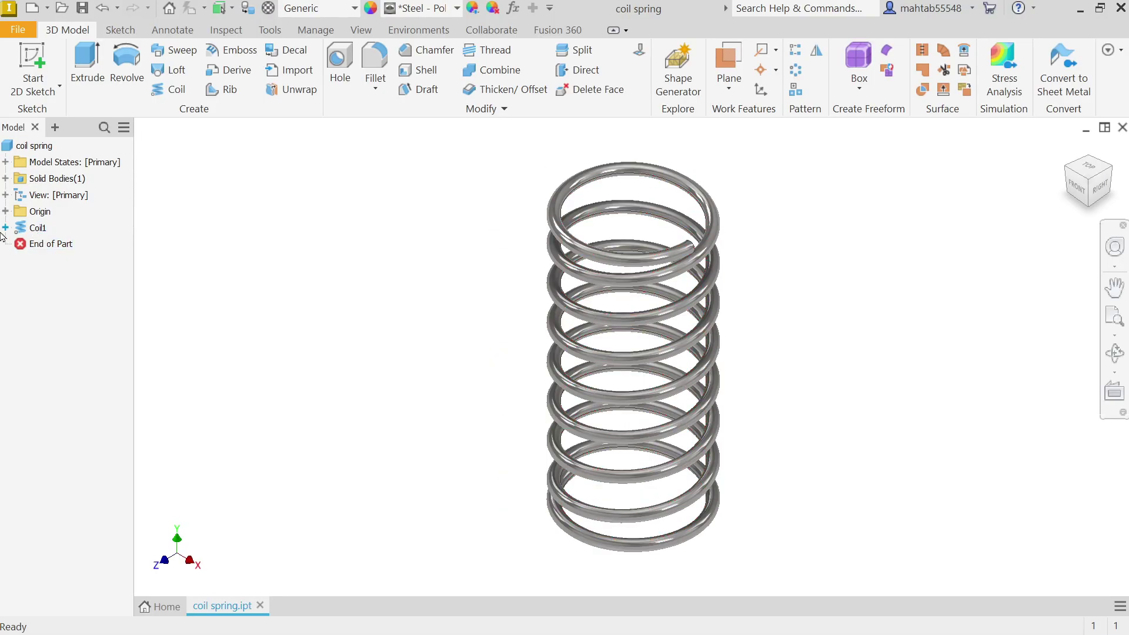
Share the coil feature's underlying sketch so its profile is available for another feature
left_click(5, 228)
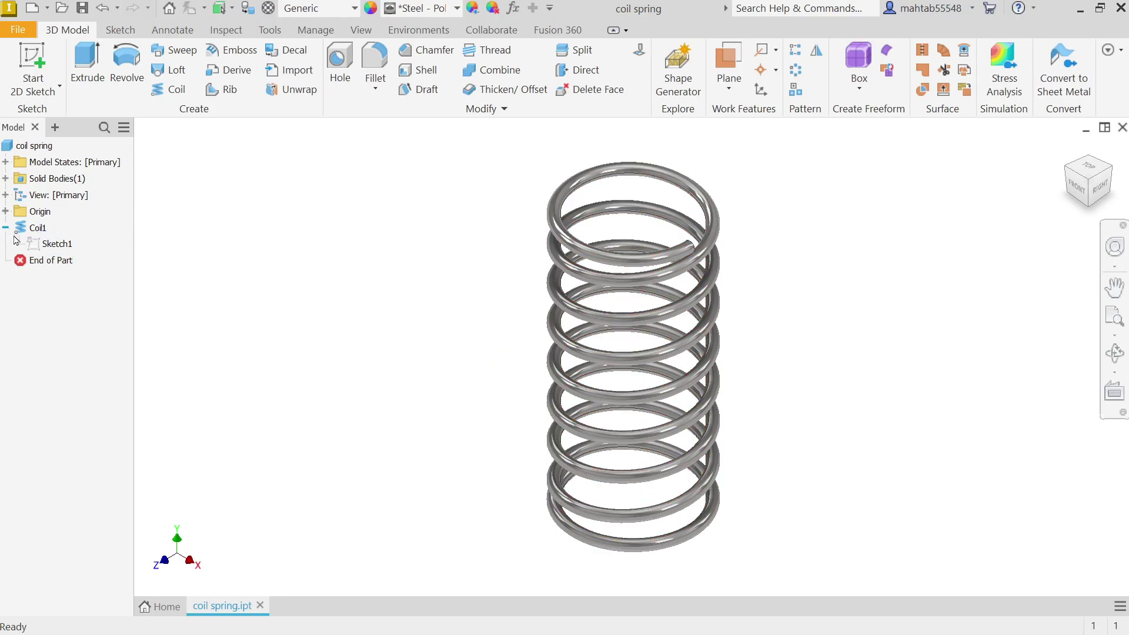
right_click(53, 246)
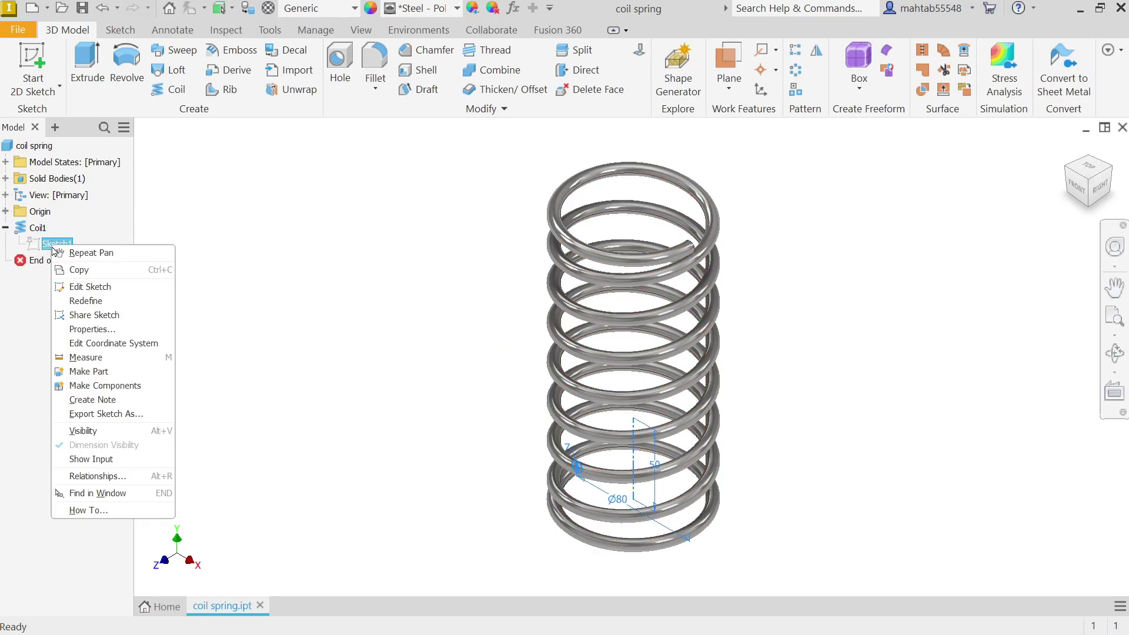
left_click(94, 315)
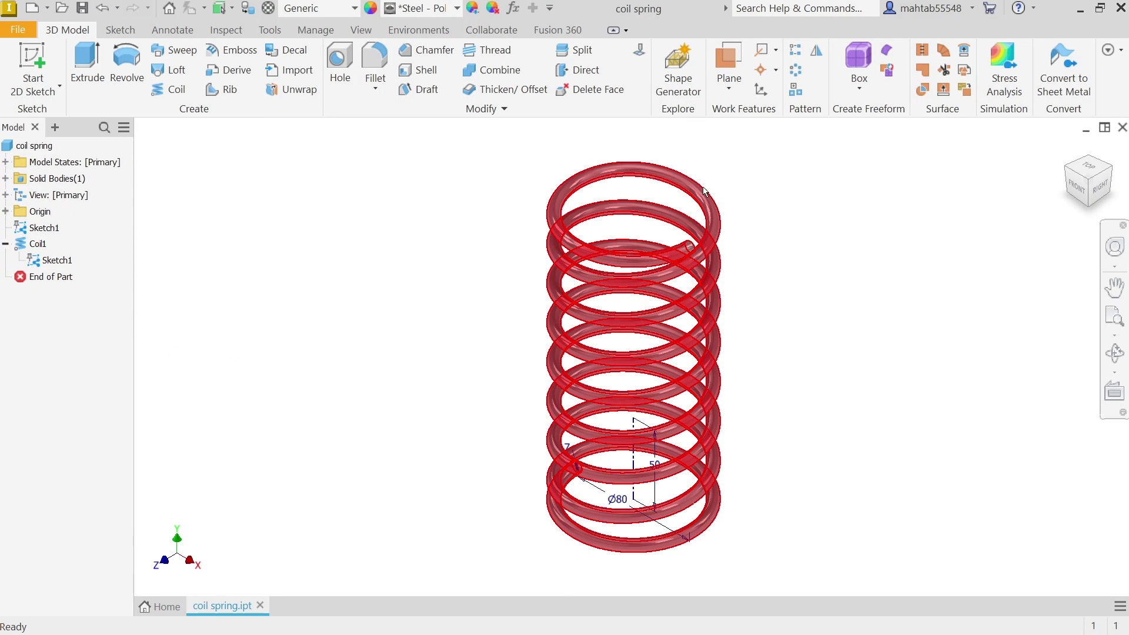
left_click(45, 228)
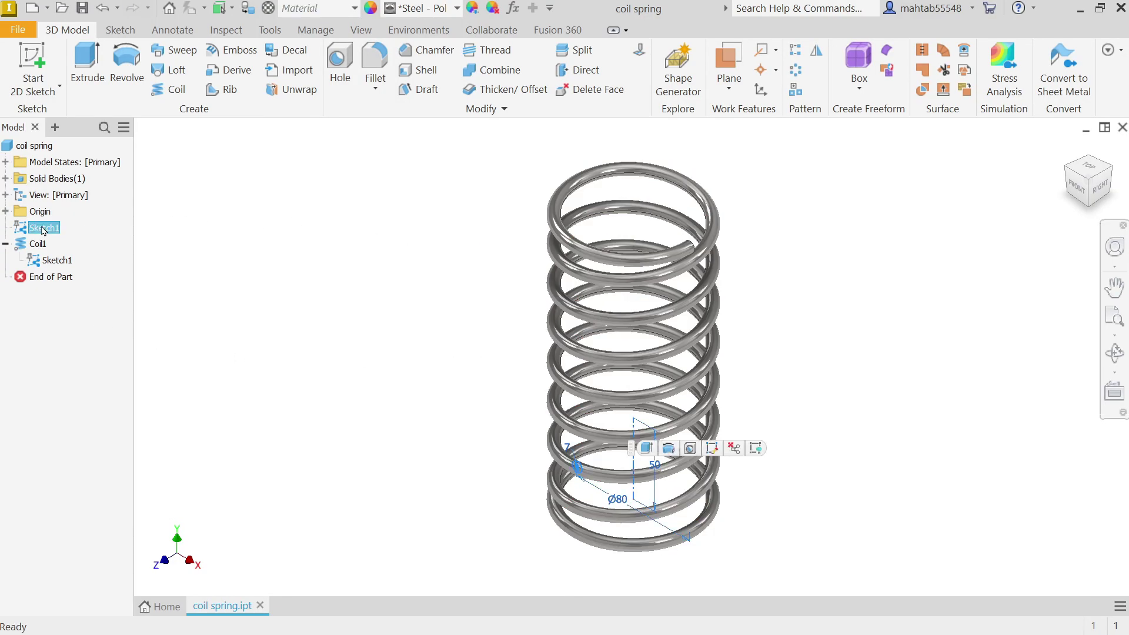
left_click(177, 90)
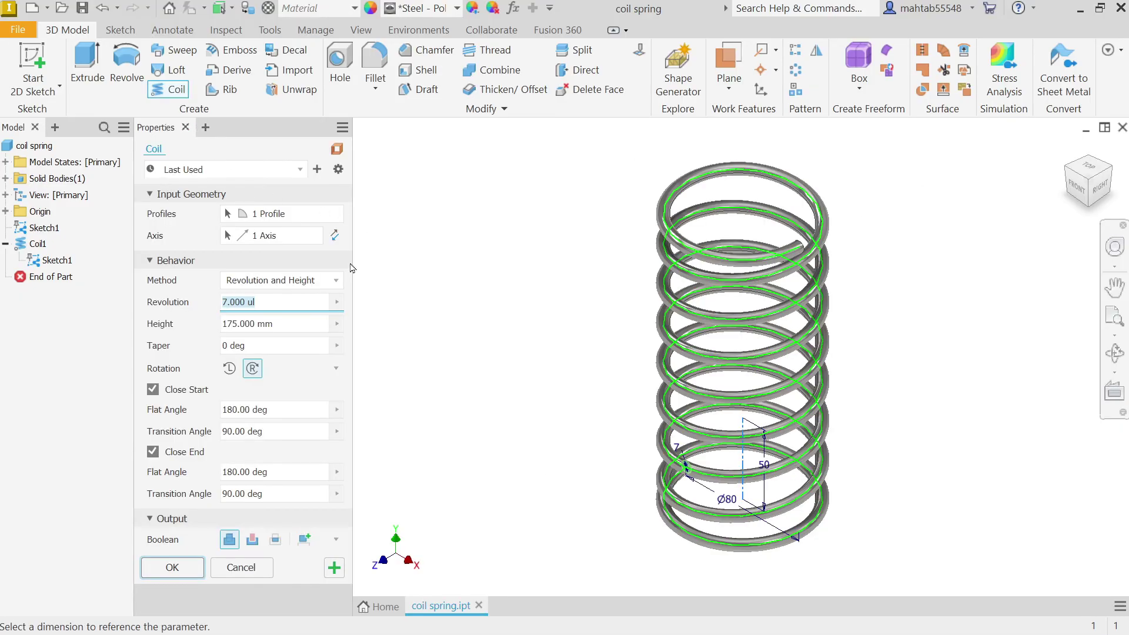
left_click(187, 170)
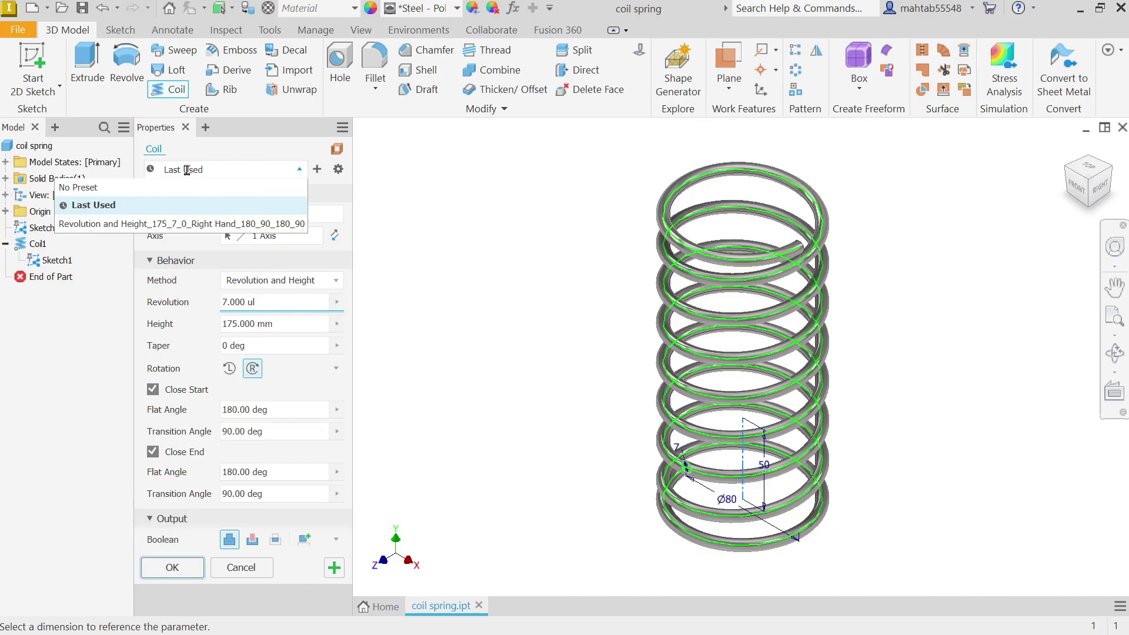
left_click(300, 171)
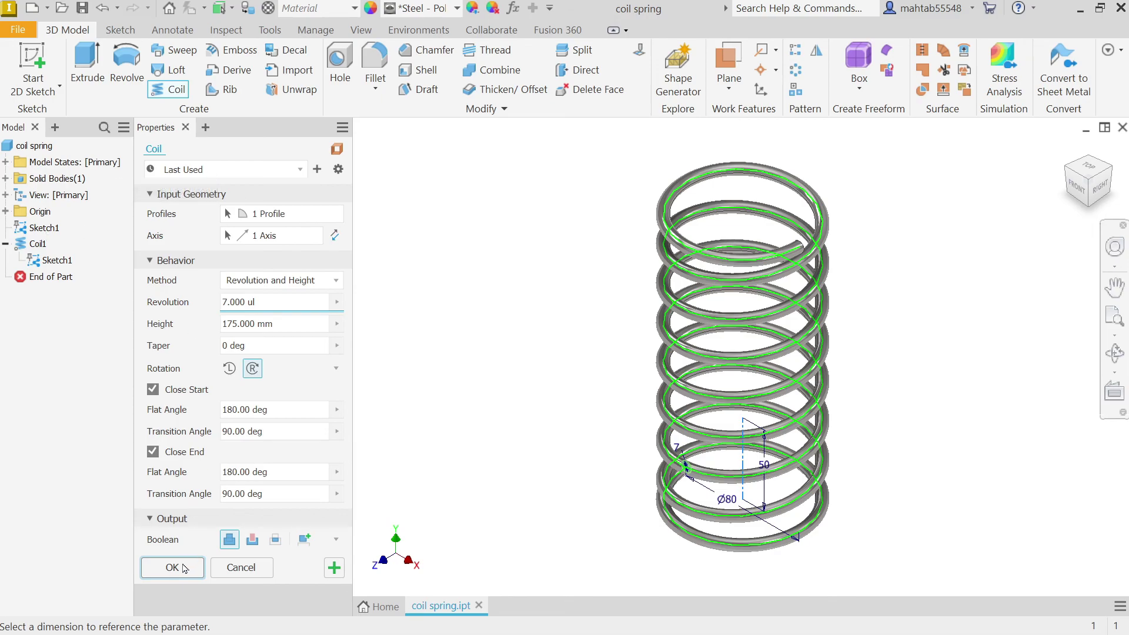
left_click(247, 568)
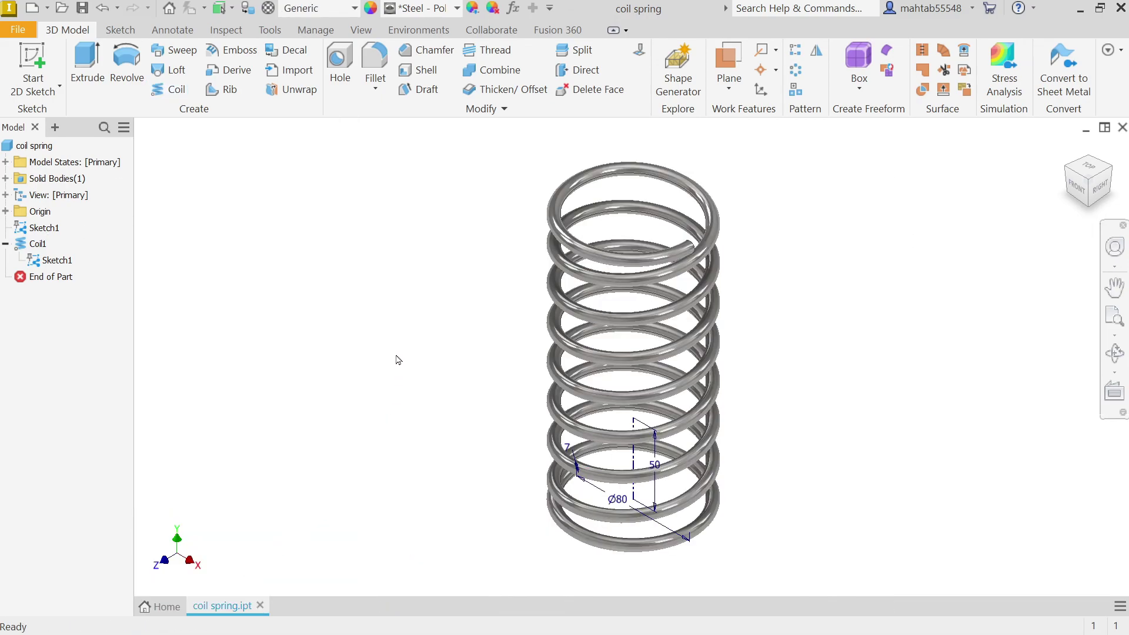